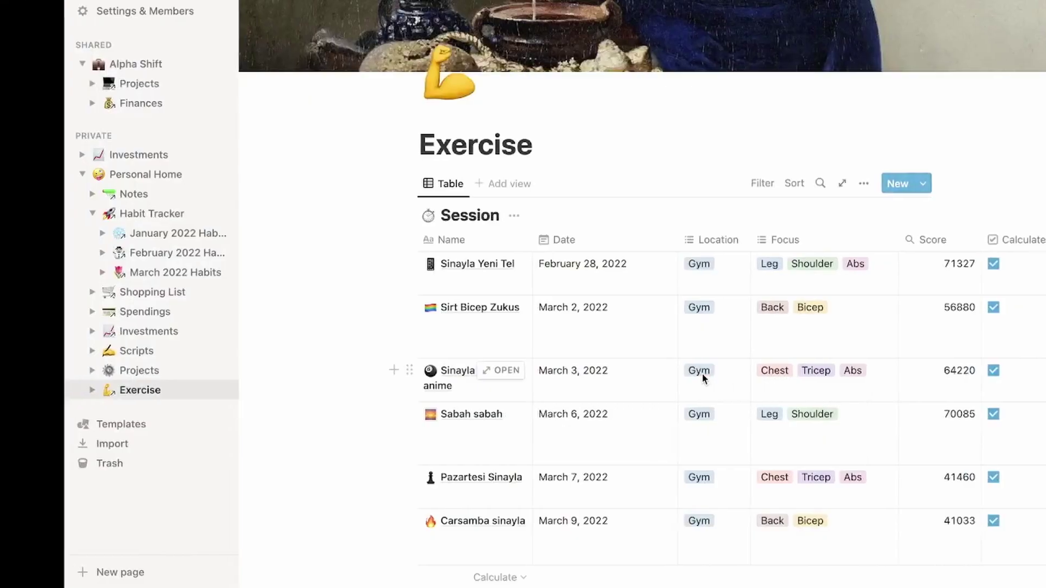
Step: Add the 'Runing arround' session dated March 26, 2022, with Outside location and Cardio focus
{"action": "scroll", "coordinate": [531, 398], "scroll_direction": "down", "scroll_amount": 10}
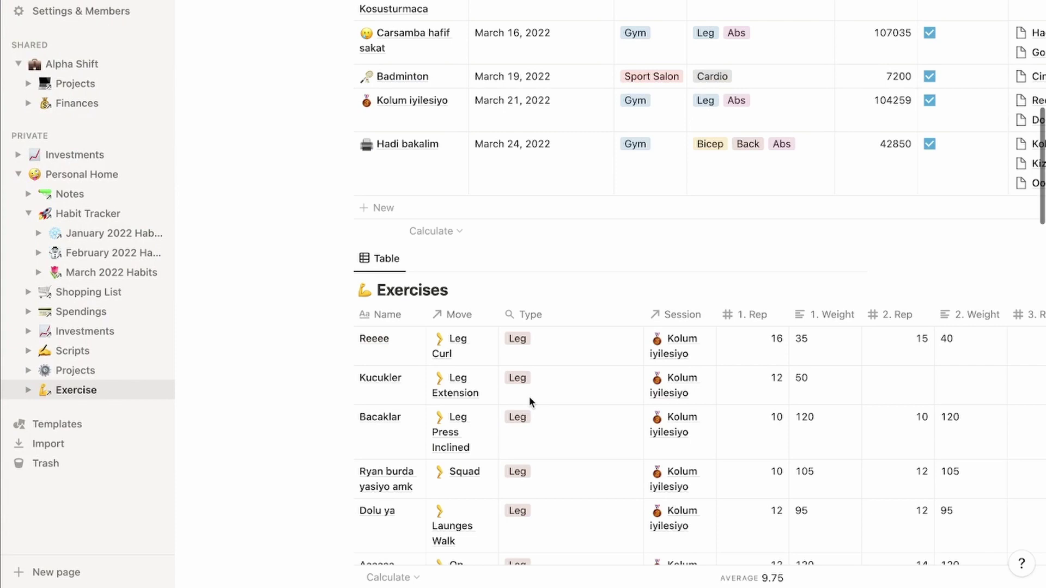
{"action": "scroll", "coordinate": [404, 169], "scroll_direction": "down", "scroll_amount": 1}
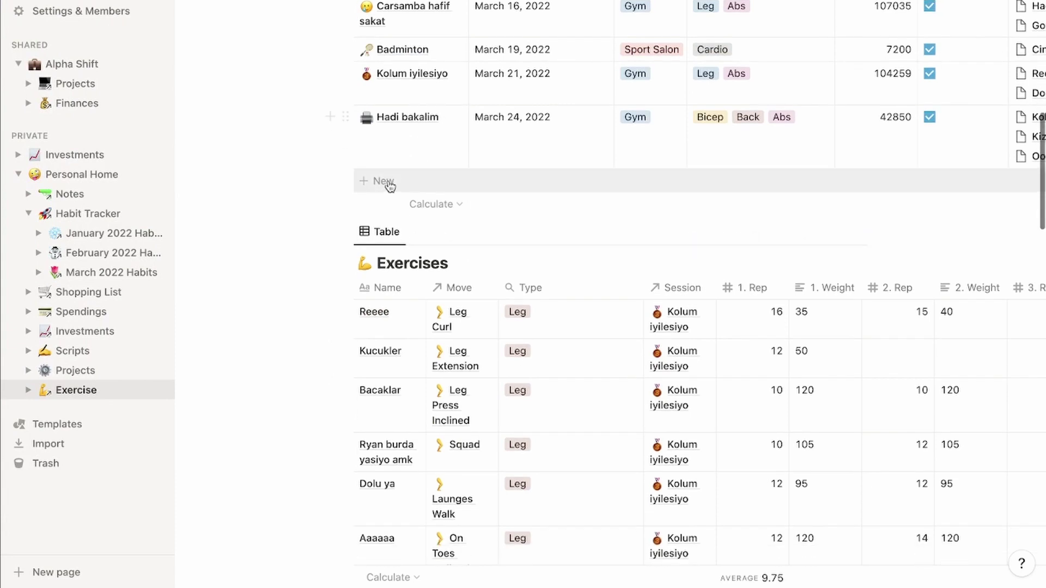
{"action": "left_click", "coordinate": [383, 185]}
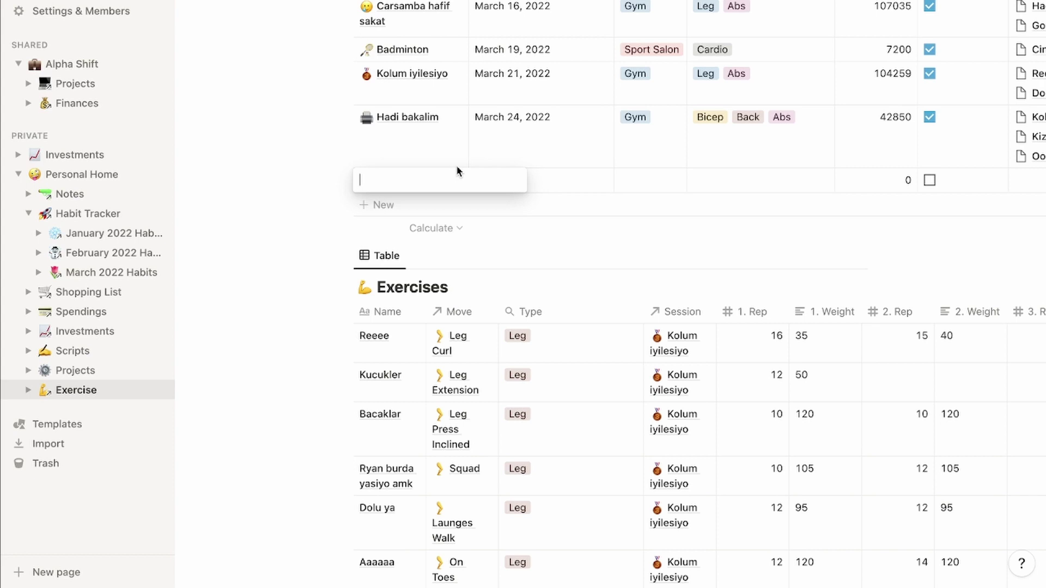
{"action": "type", "text": "Runiing arround"}
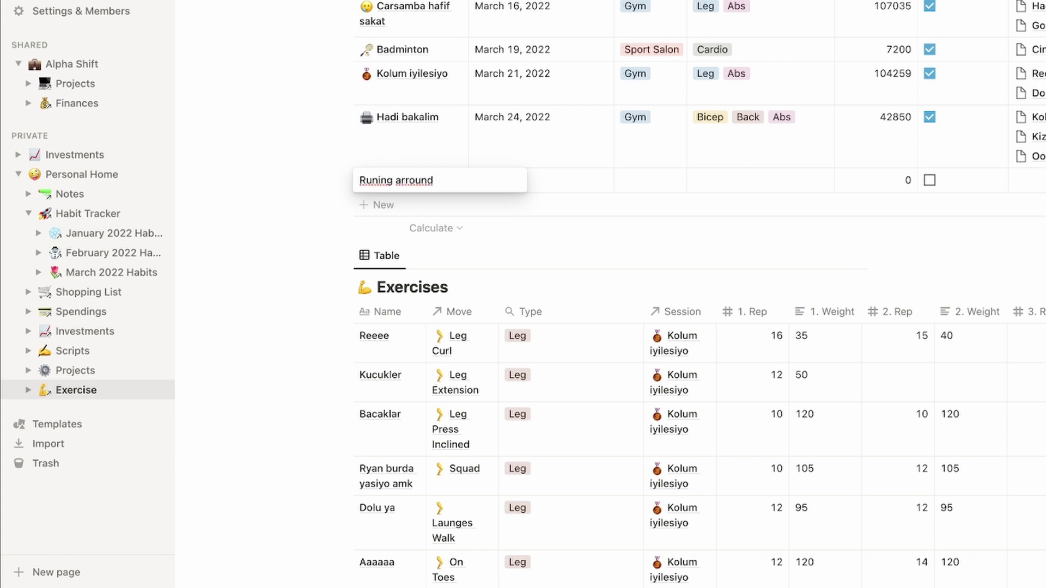
{"action": "key", "text": "Return"}
{"action": "left_click", "coordinate": [564, 180]}
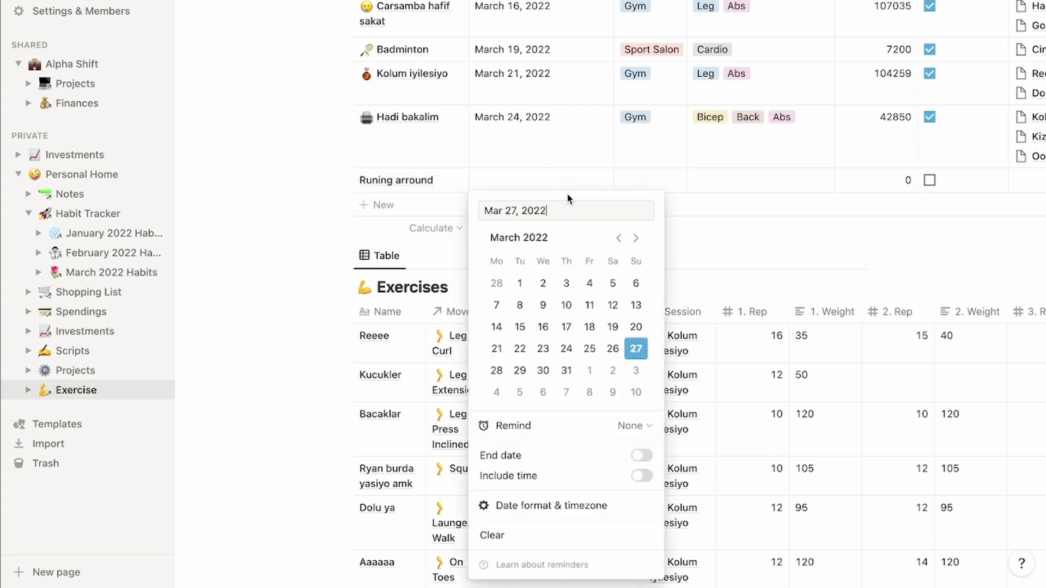
{"action": "left_click", "coordinate": [613, 349]}
{"action": "left_click", "coordinate": [654, 176]}
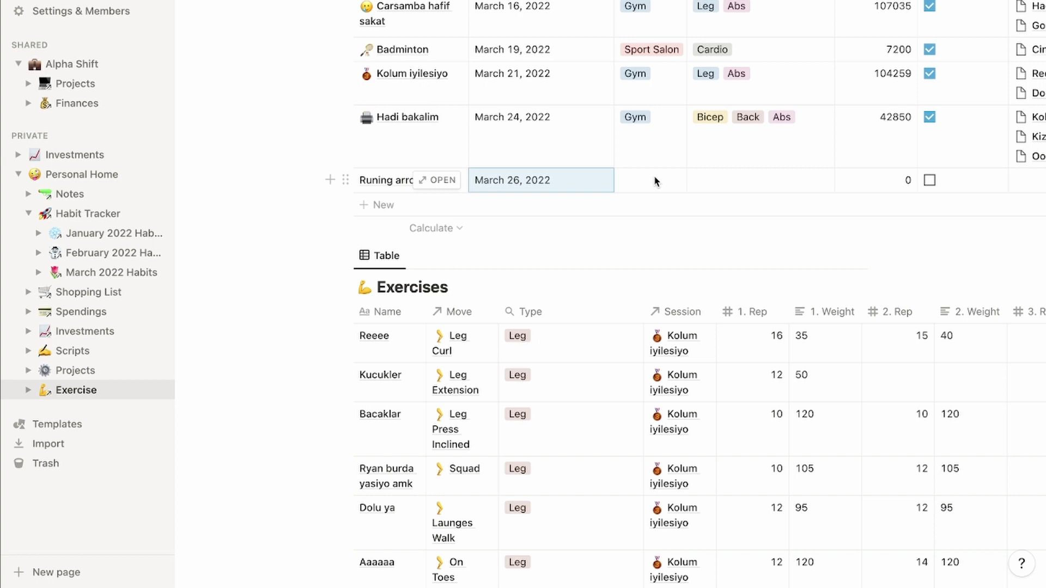
{"action": "left_click", "coordinate": [652, 175]}
{"action": "left_click", "coordinate": [663, 248]}
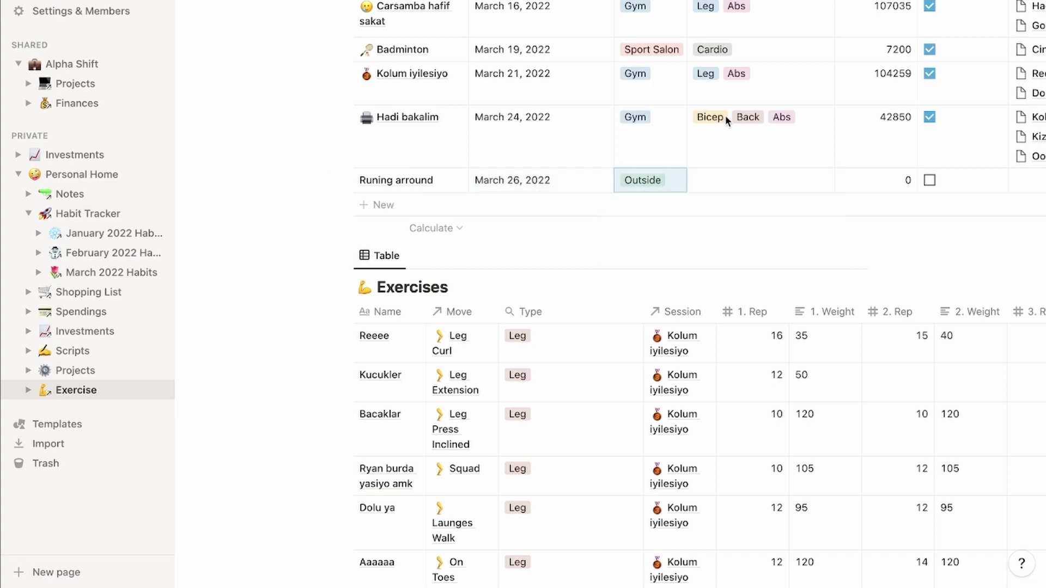
{"action": "left_click", "coordinate": [733, 180]}
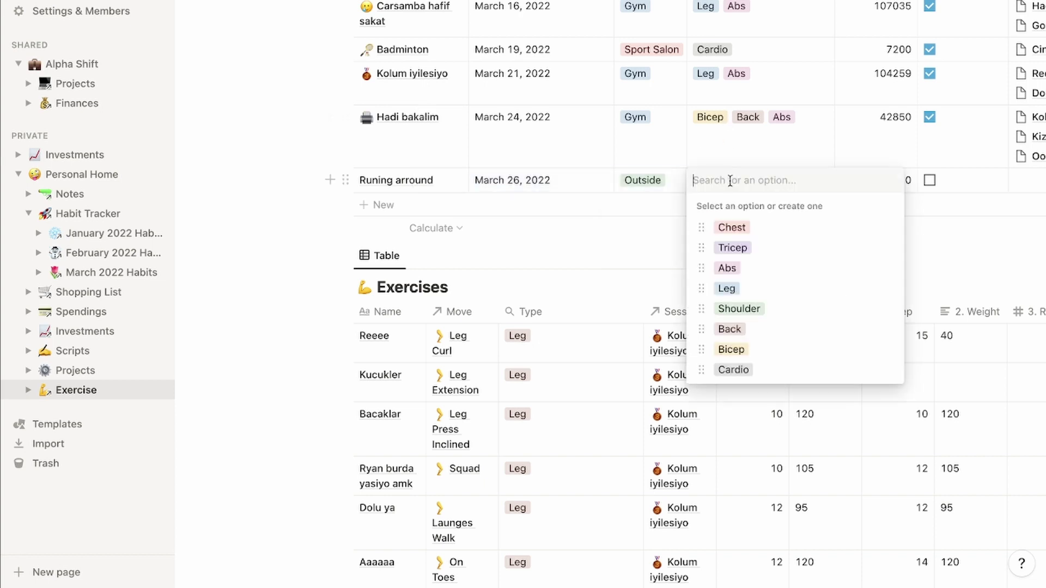
{"action": "left_click", "coordinate": [741, 369]}
{"action": "key", "text": "Escape"}
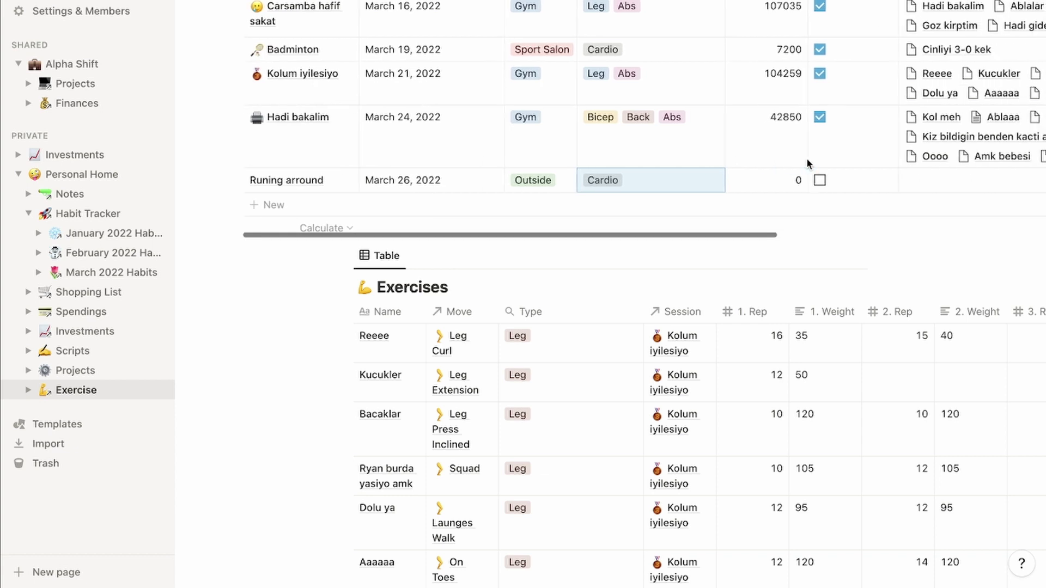
Step: Give the Runing arround session page a running-person emoji icon with a skin tone
{"action": "left_click", "coordinate": [437, 179]}
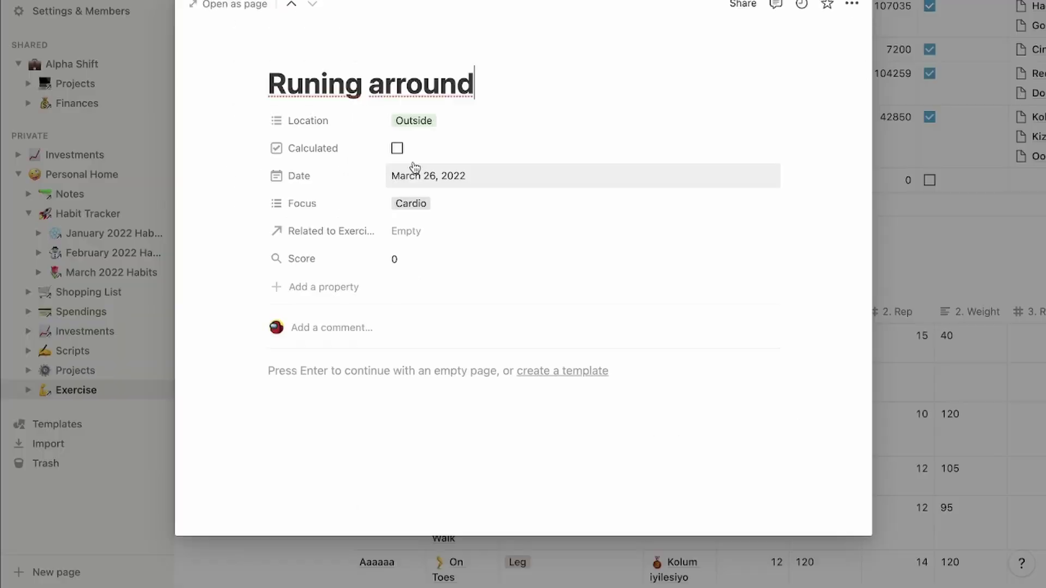
{"action": "left_click", "coordinate": [305, 52]}
{"action": "left_click", "coordinate": [298, 115]}
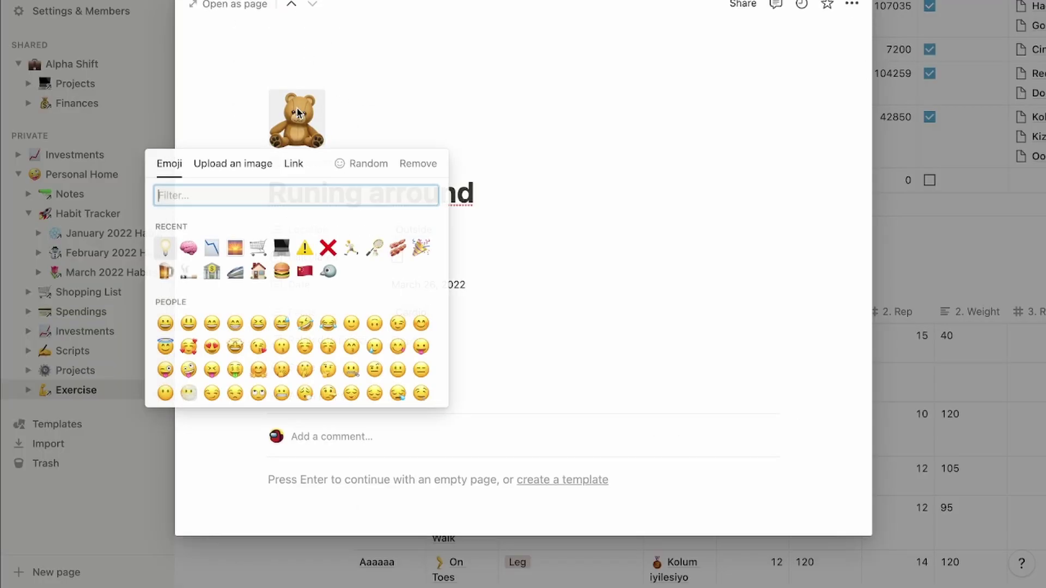
{"action": "type", "text": "runi"}
{"action": "key", "text": "BackSpace"}
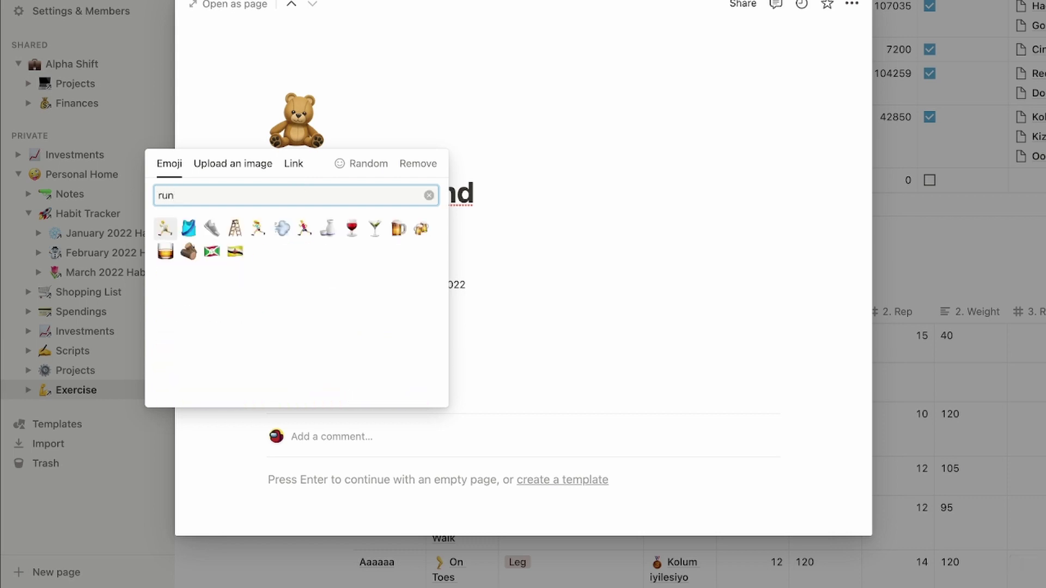
{"action": "left_click", "coordinate": [165, 228]}
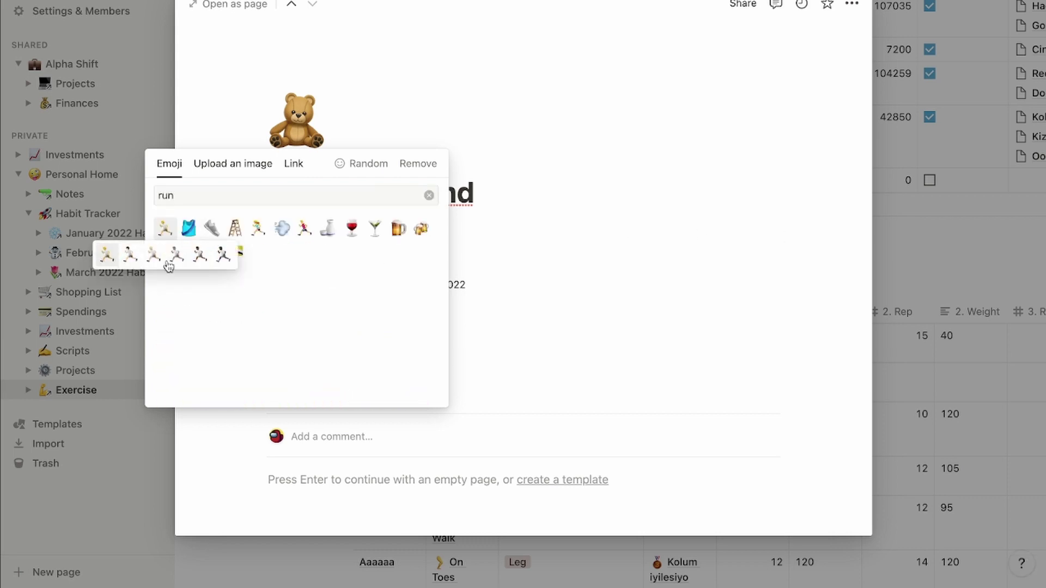
{"action": "left_click", "coordinate": [104, 254]}
{"action": "key", "text": "Escape"}
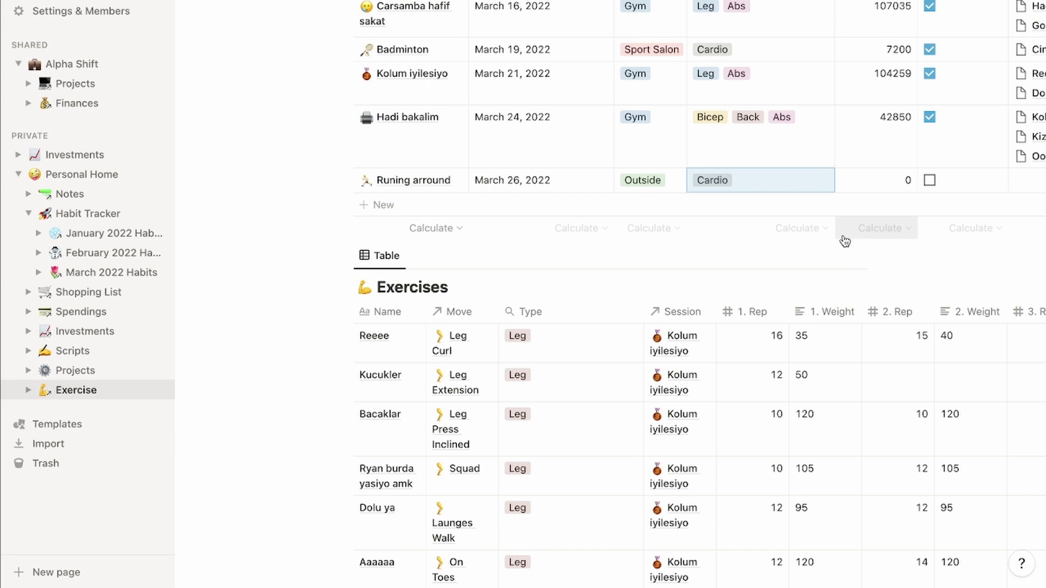
Step: Add a new Low Tempo entry to the Exercises table
{"action": "scroll", "coordinate": [747, 233], "scroll_direction": "down", "scroll_amount": 10}
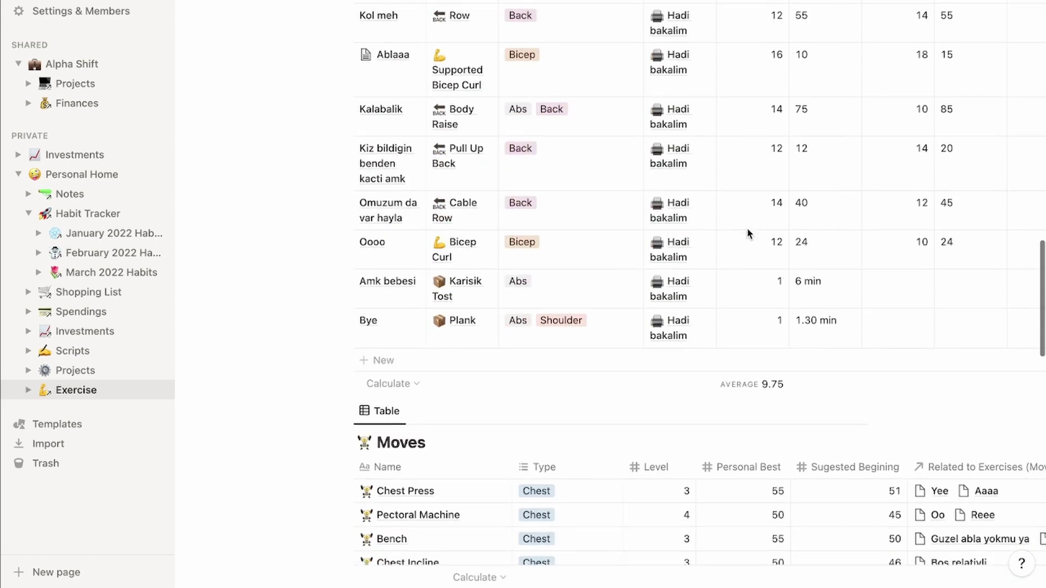
{"action": "scroll", "coordinate": [544, 166], "scroll_direction": "up", "scroll_amount": 10}
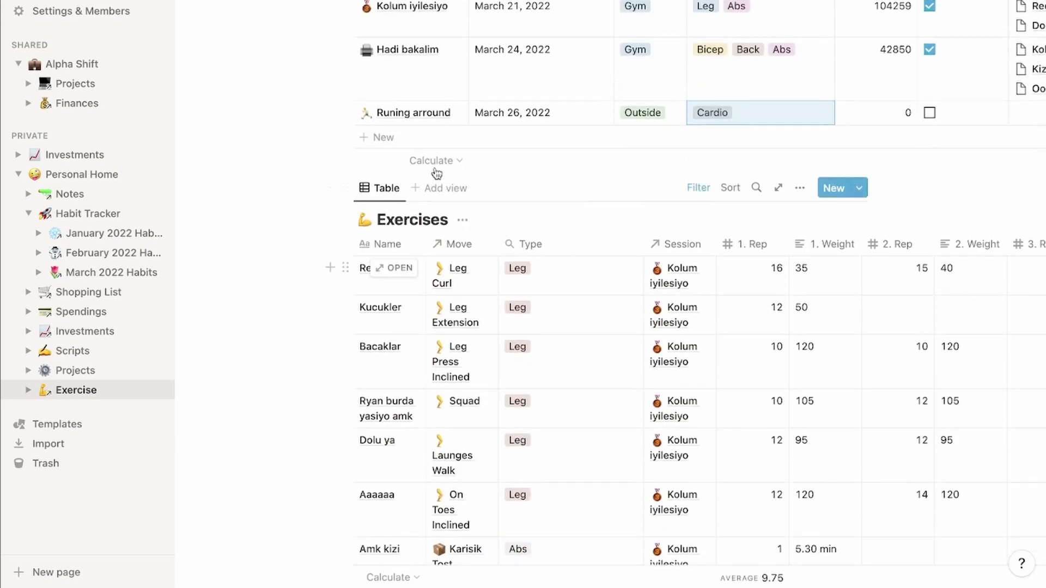
{"action": "scroll", "coordinate": [474, 248], "scroll_direction": "up", "scroll_amount": 1}
{"action": "scroll", "coordinate": [475, 248], "scroll_direction": "down", "scroll_amount": 3}
{"action": "scroll", "coordinate": [475, 244], "scroll_direction": "down", "scroll_amount": 12}
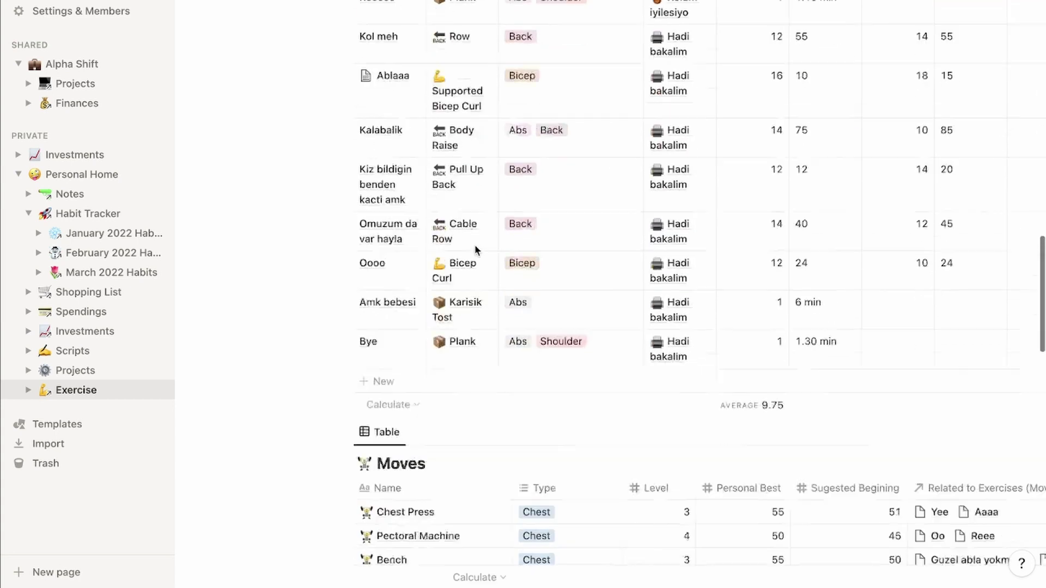
{"action": "left_click", "coordinate": [383, 171]}
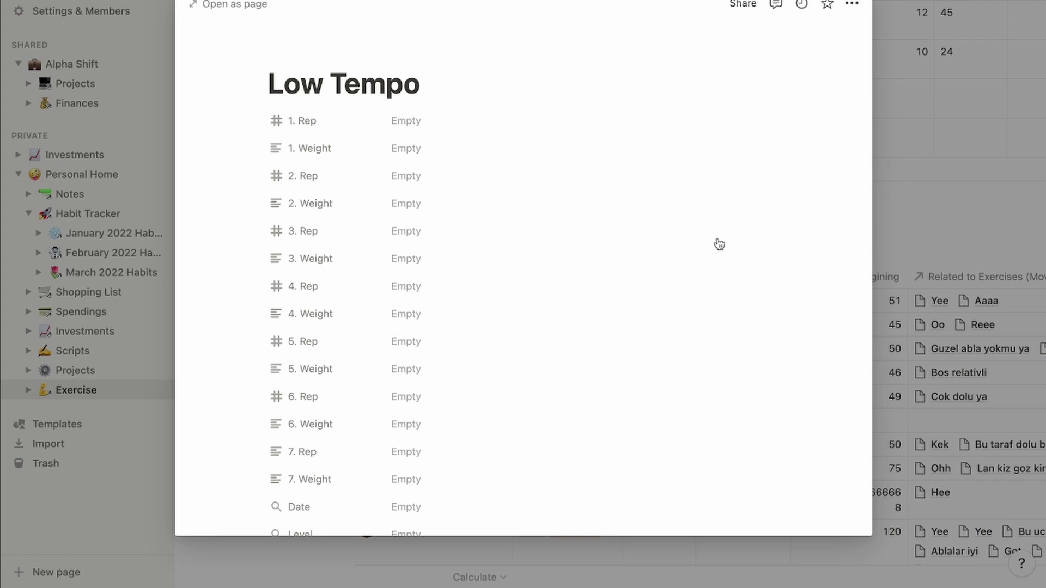
Step: Link the entry's Session to Runing arround, so its date fills in as March 26, 2022
{"action": "scroll", "coordinate": [616, 283], "scroll_direction": "down", "scroll_amount": 3}
{"action": "scroll", "coordinate": [613, 283], "scroll_direction": "down", "scroll_amount": 2}
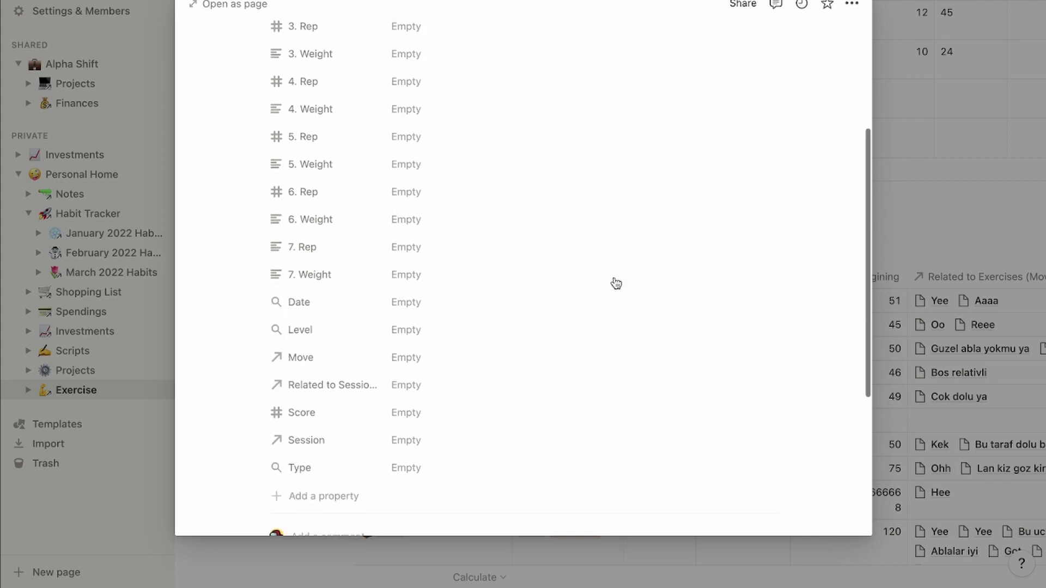
{"action": "left_click", "coordinate": [409, 440]}
{"action": "type", "text": "ru"}
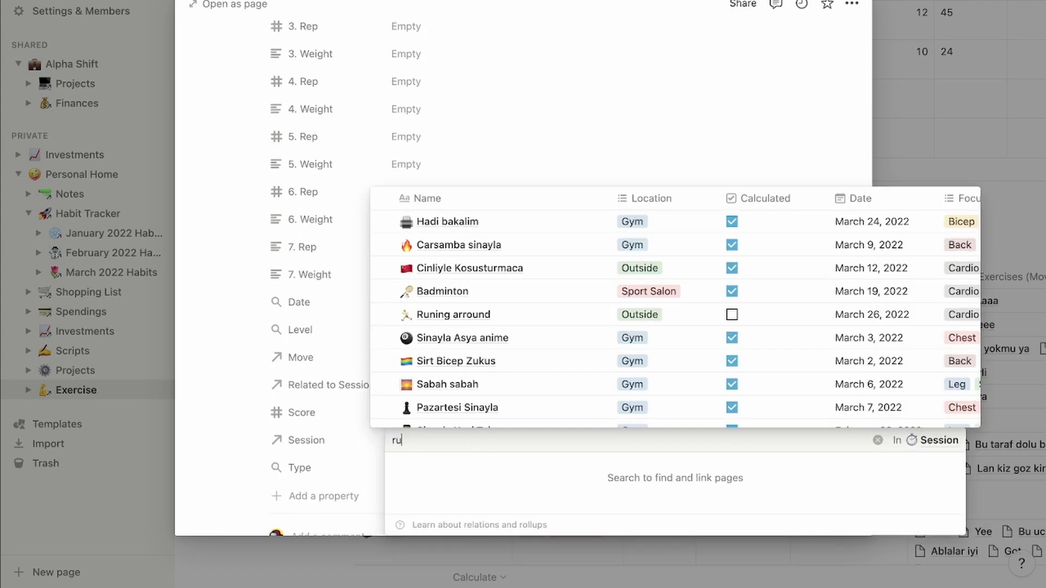
{"action": "type", "text": "nn"}
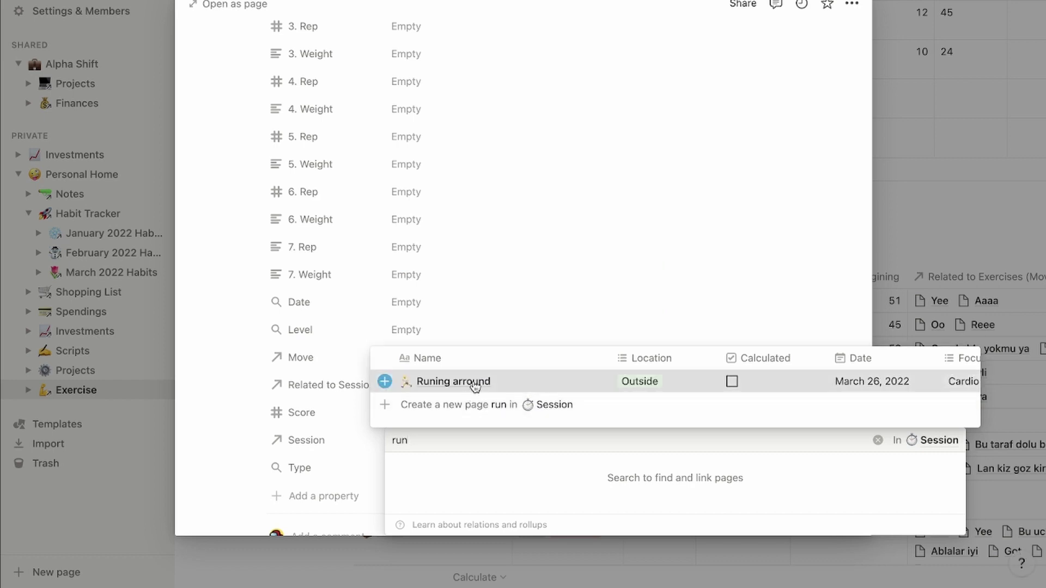
{"action": "left_click", "coordinate": [459, 382]}
{"action": "left_click", "coordinate": [473, 325]}
{"action": "left_click", "coordinate": [437, 388]}
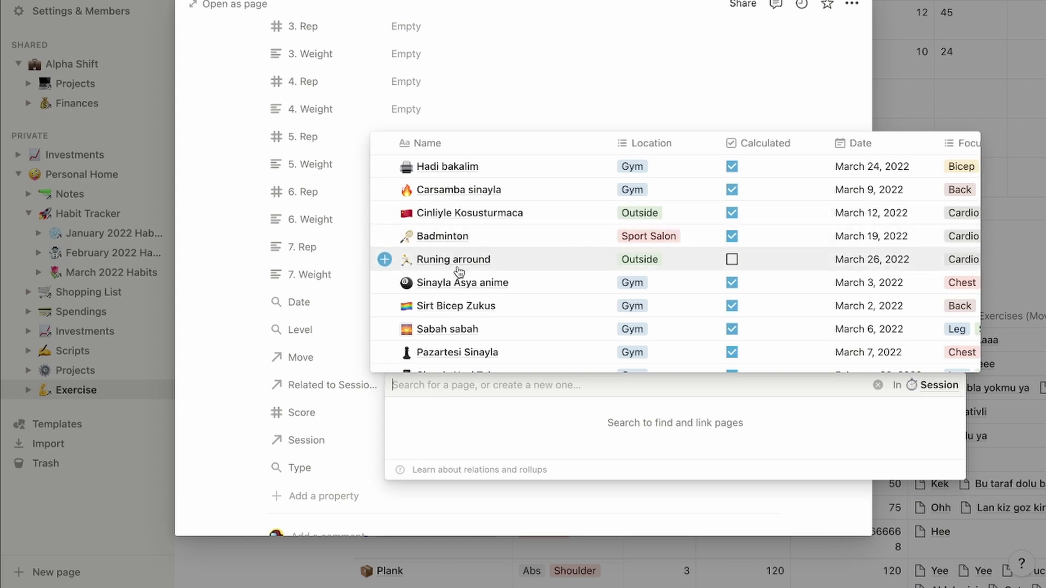
Step: Link Runing arround under Related to Session and Kosturmaca as the entry's move
{"action": "left_click", "coordinate": [481, 263]}
{"action": "left_click", "coordinate": [366, 270]}
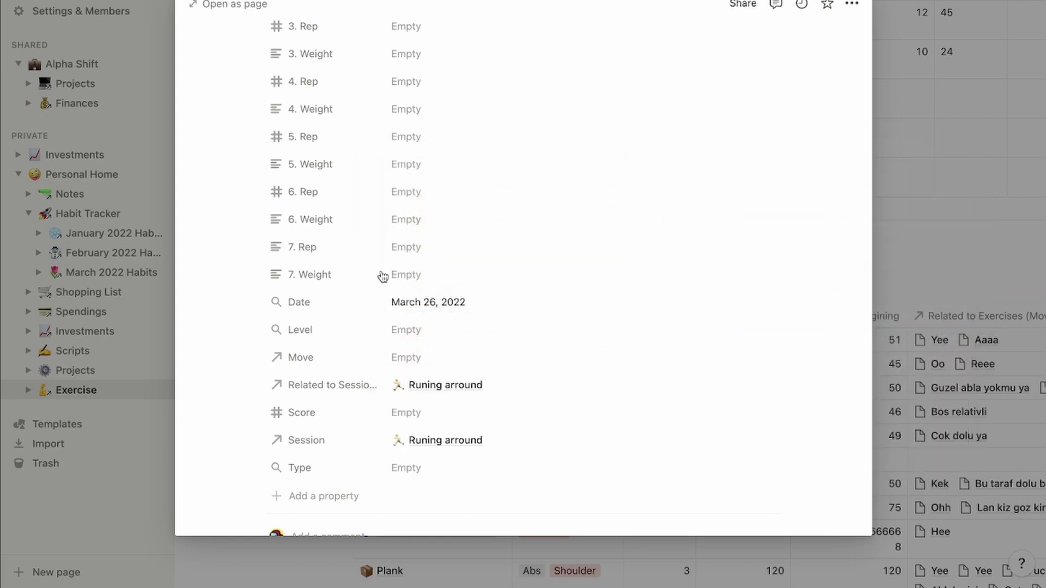
{"action": "left_click", "coordinate": [430, 365]}
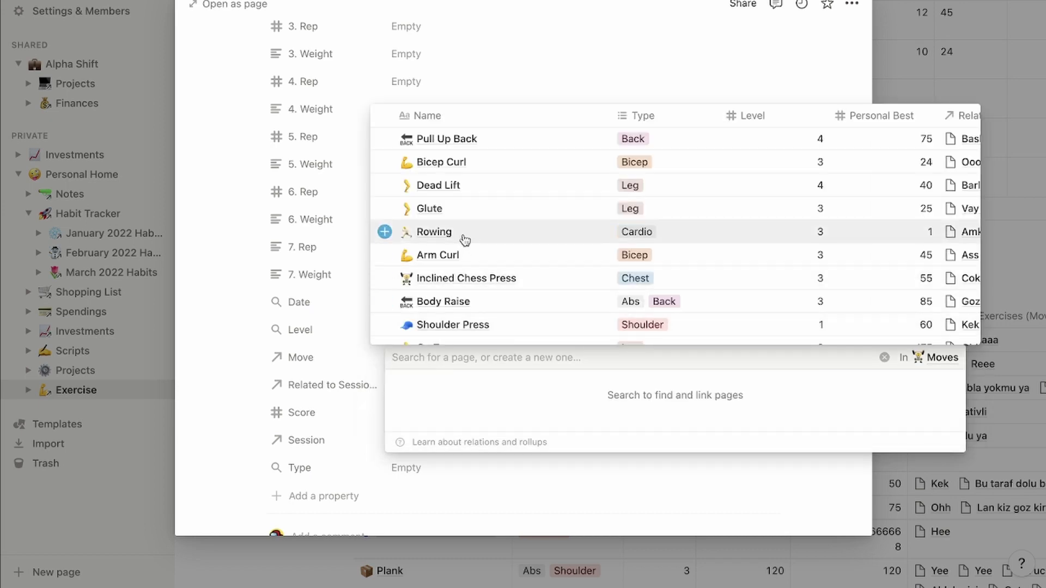
{"action": "scroll", "coordinate": [469, 234], "scroll_direction": "down", "scroll_amount": 5}
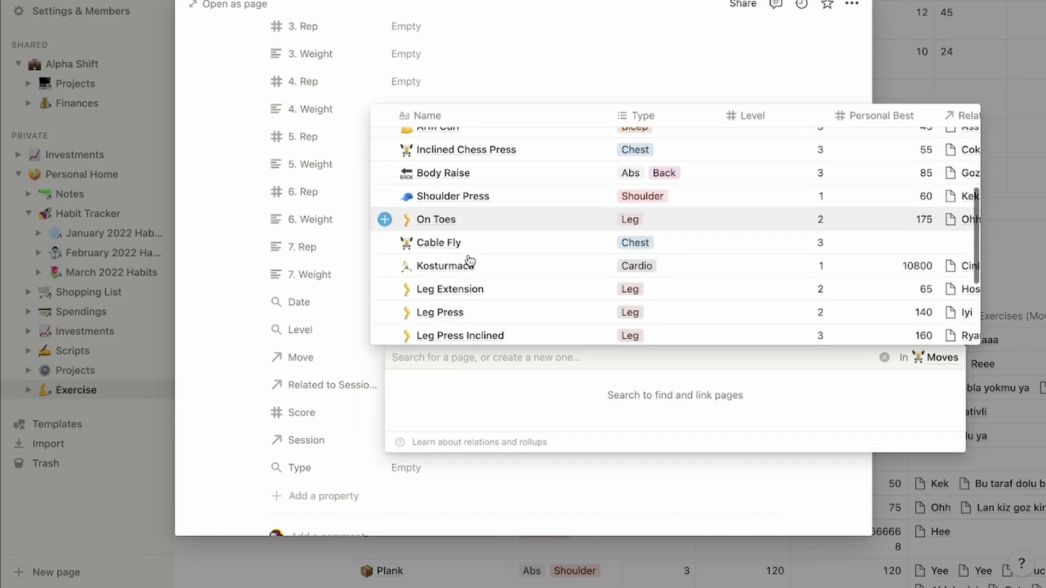
{"action": "scroll", "coordinate": [469, 256], "scroll_direction": "down", "scroll_amount": 1}
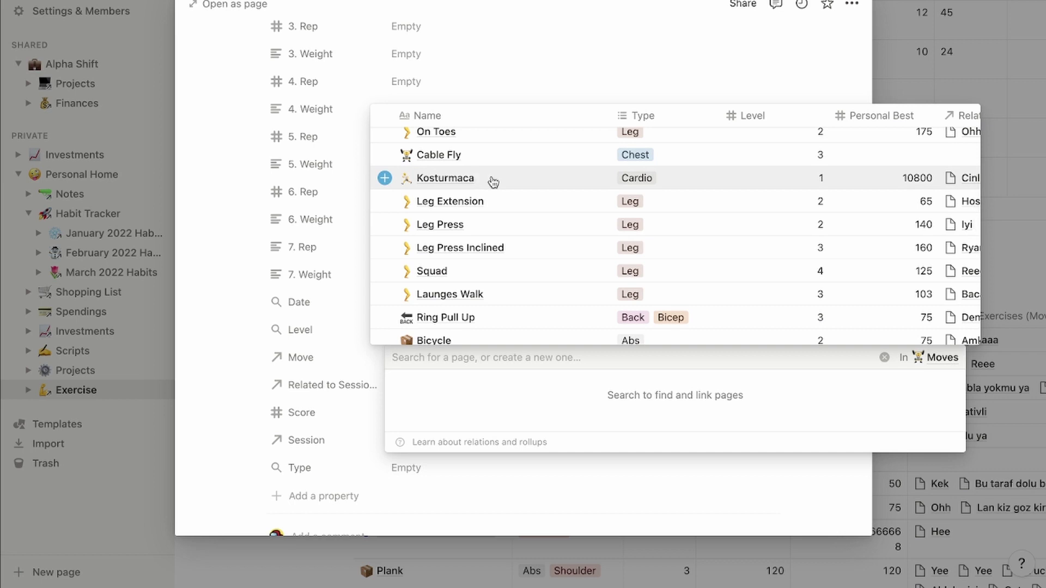
{"action": "left_click", "coordinate": [445, 178]}
{"action": "left_click", "coordinate": [478, 250]}
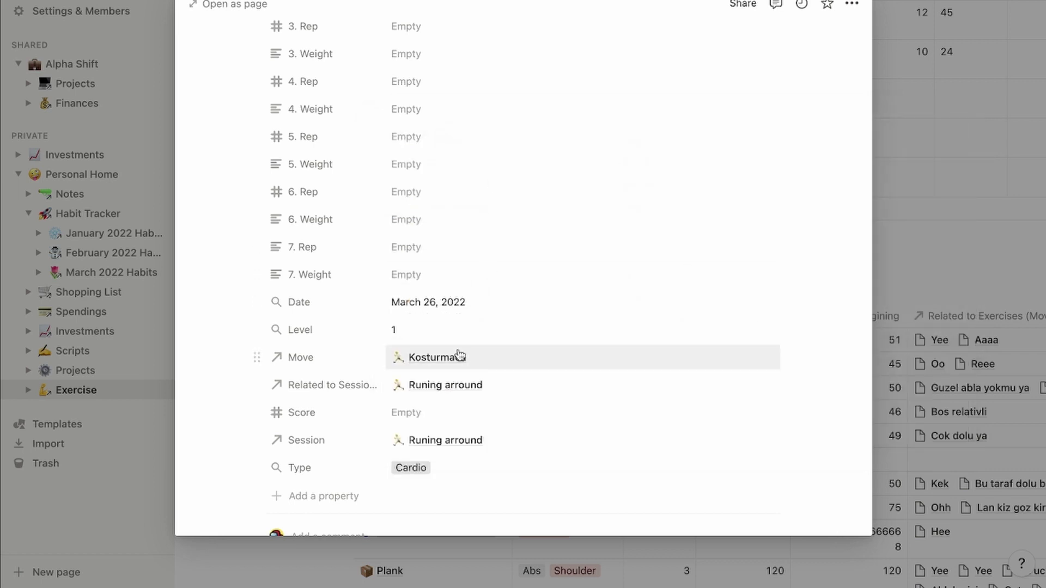
{"action": "scroll", "coordinate": [458, 345], "scroll_direction": "up", "scroll_amount": 5}
Step: Log 1 rep and 3 hr weight for the first set, then return to the table
{"action": "left_click", "coordinate": [420, 117]}
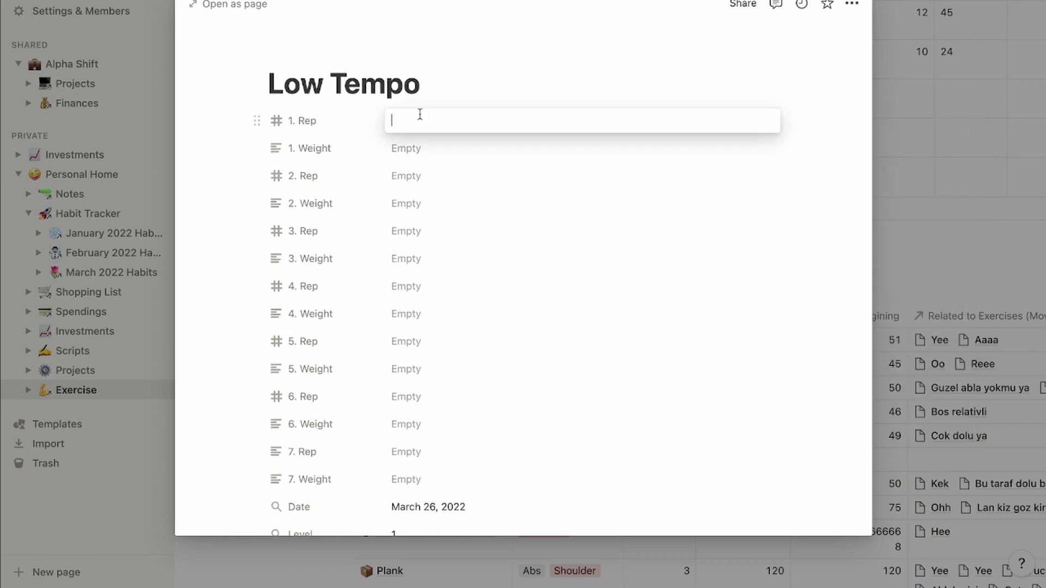
{"action": "key", "text": "Return"}
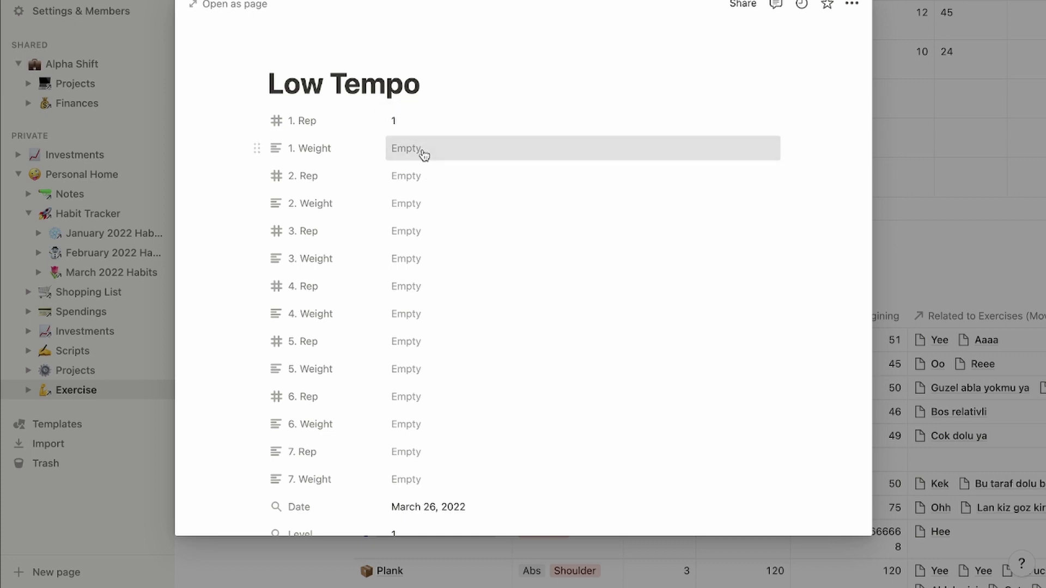
{"action": "left_click", "coordinate": [423, 152]}
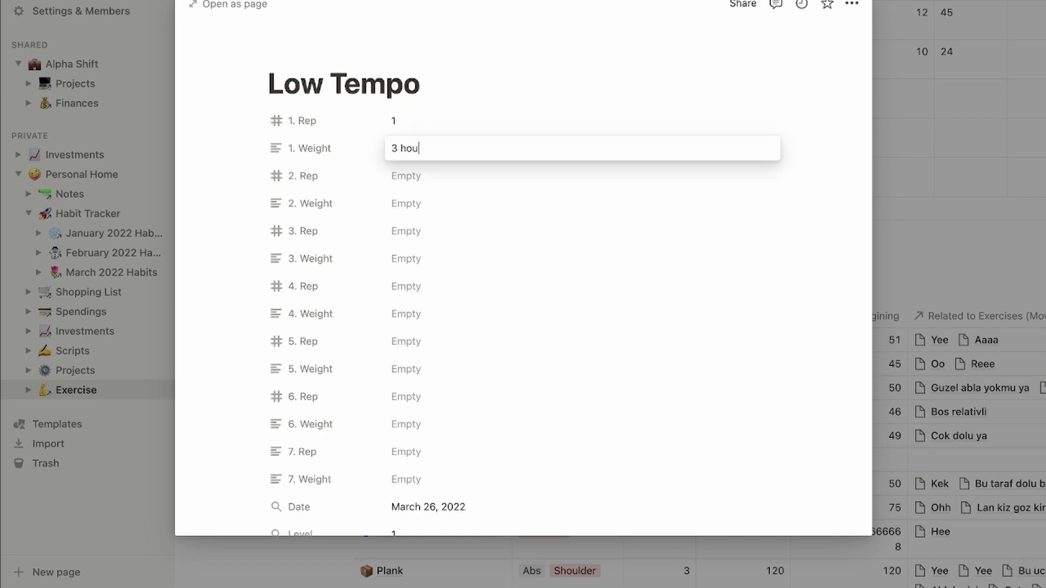
{"action": "type", "text": "3 hr"}
{"action": "key", "text": "Return"}
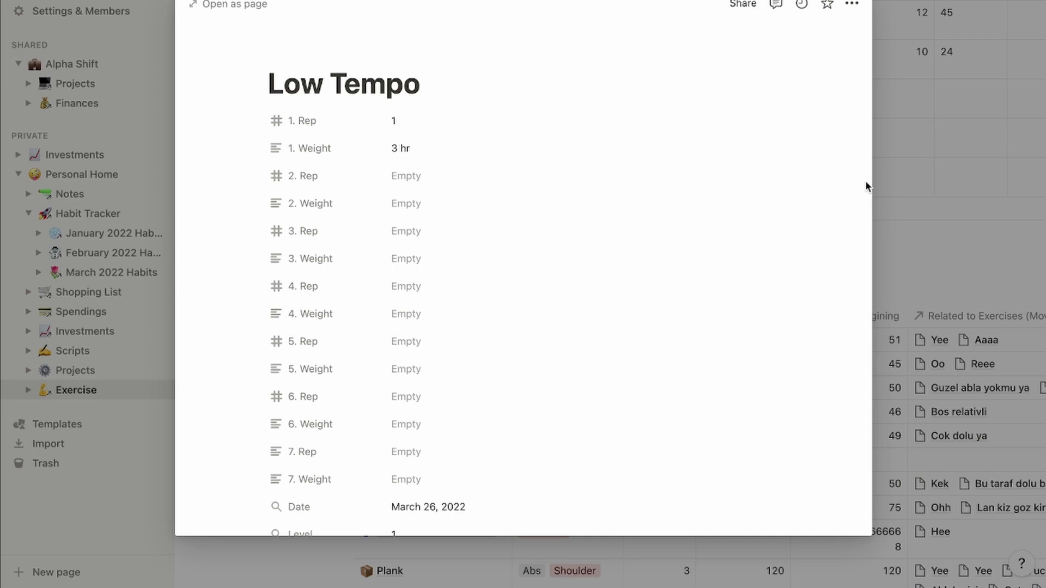
{"action": "left_click", "coordinate": [888, 183]}
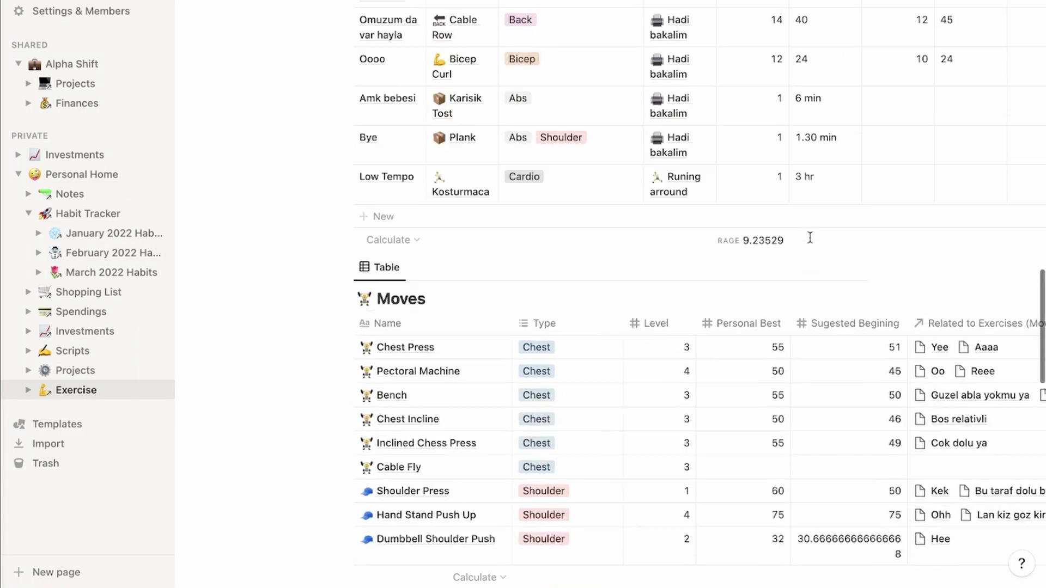
{"action": "scroll", "coordinate": [809, 237], "scroll_direction": "up", "scroll_amount": 3}
{"action": "scroll", "coordinate": [810, 239], "scroll_direction": "up", "scroll_amount": 4}
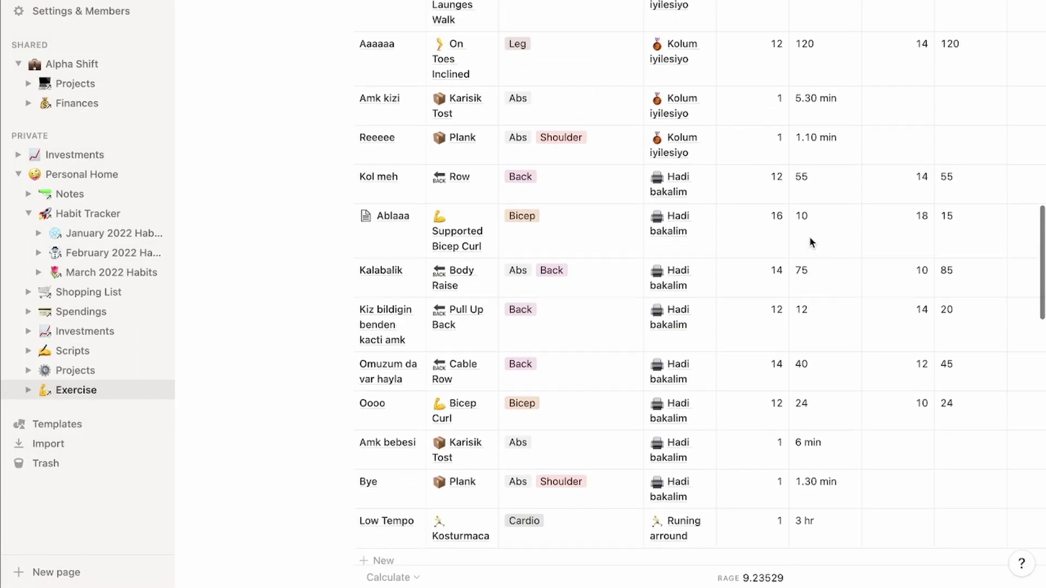
{"action": "scroll", "coordinate": [809, 237], "scroll_direction": "up", "scroll_amount": 6}
Step: Start a new row at the bottom of the Moves table titled 'High Tempo Runnning'
{"action": "scroll", "coordinate": [809, 237], "scroll_direction": "down", "scroll_amount": 6}
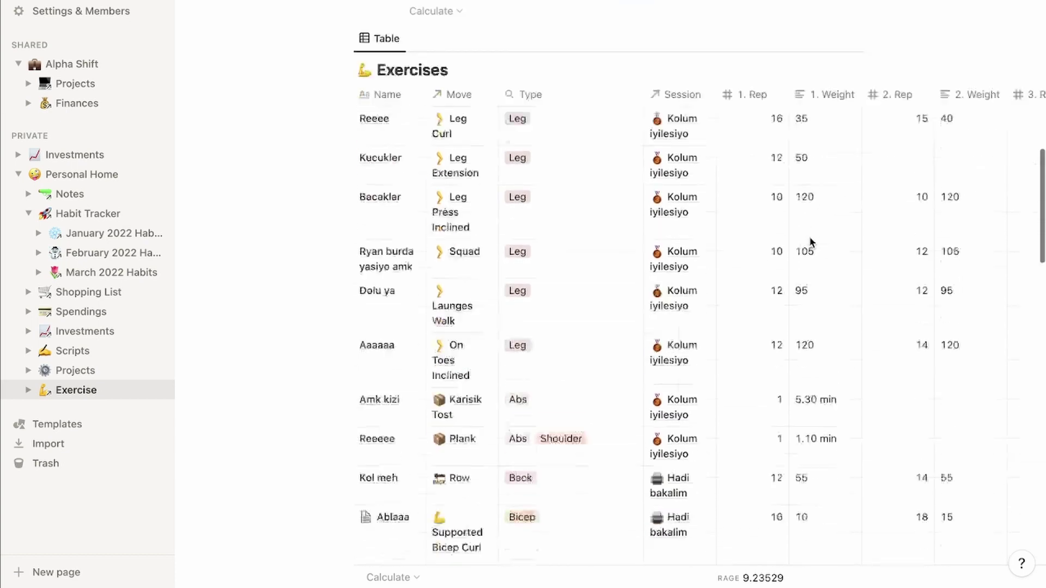
{"action": "scroll", "coordinate": [809, 237], "scroll_direction": "down", "scroll_amount": 4}
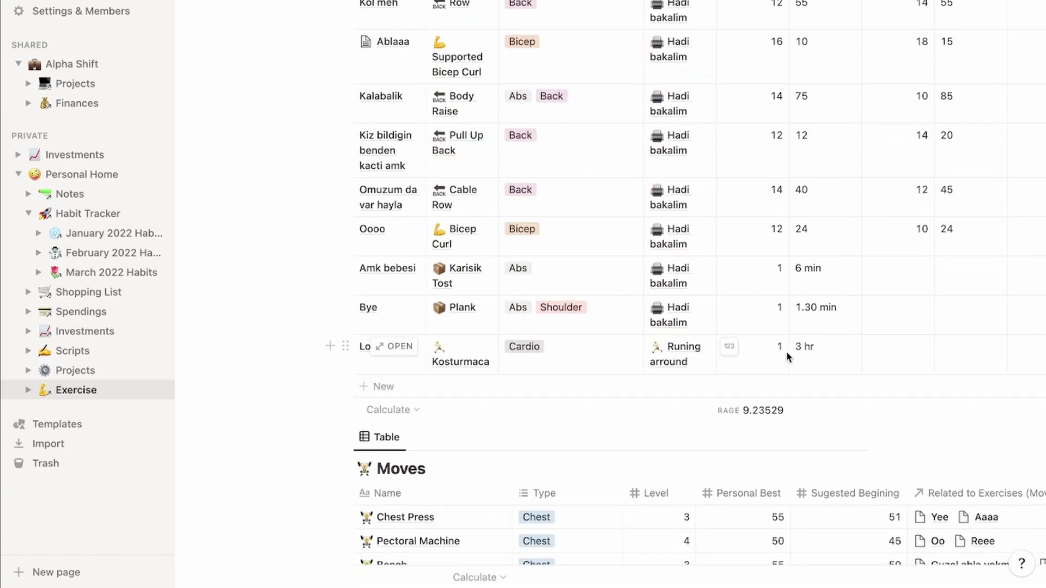
{"action": "scroll", "coordinate": [786, 352], "scroll_direction": "down", "scroll_amount": 8}
{"action": "scroll", "coordinate": [786, 357], "scroll_direction": "down", "scroll_amount": 13}
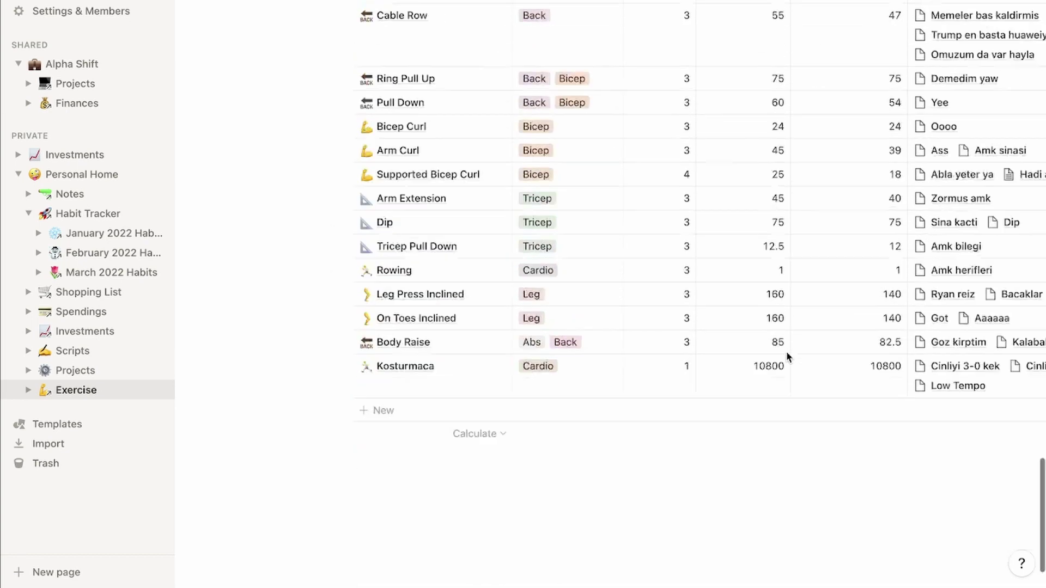
{"action": "scroll", "coordinate": [786, 356], "scroll_direction": "up", "scroll_amount": 10}
{"action": "scroll", "coordinate": [786, 355], "scroll_direction": "up", "scroll_amount": 11}
{"action": "scroll", "coordinate": [786, 356], "scroll_direction": "down", "scroll_amount": 12}
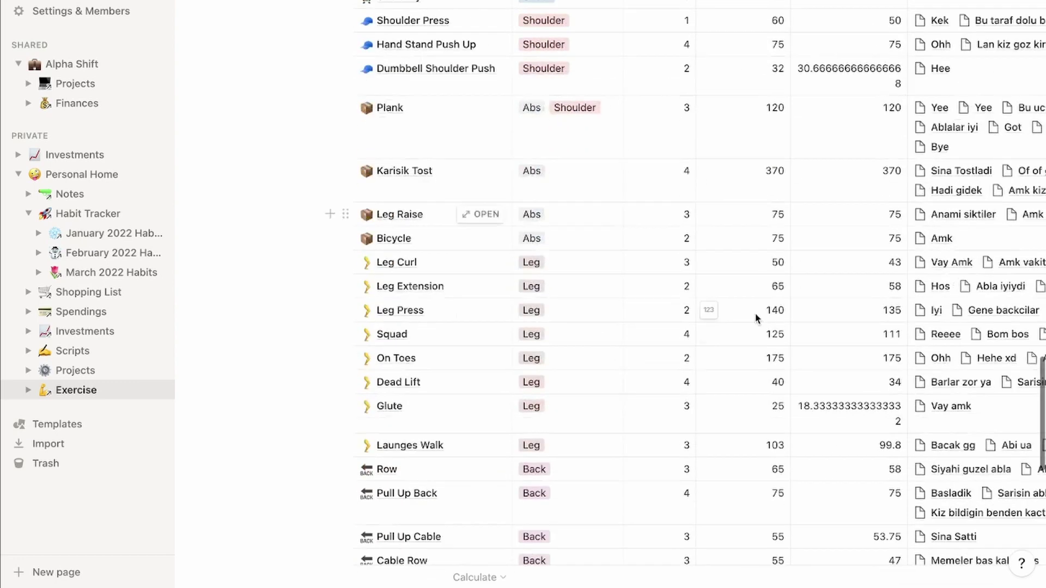
{"action": "scroll", "coordinate": [756, 318], "scroll_direction": "up", "scroll_amount": 4}
{"action": "scroll", "coordinate": [756, 319], "scroll_direction": "up", "scroll_amount": 3}
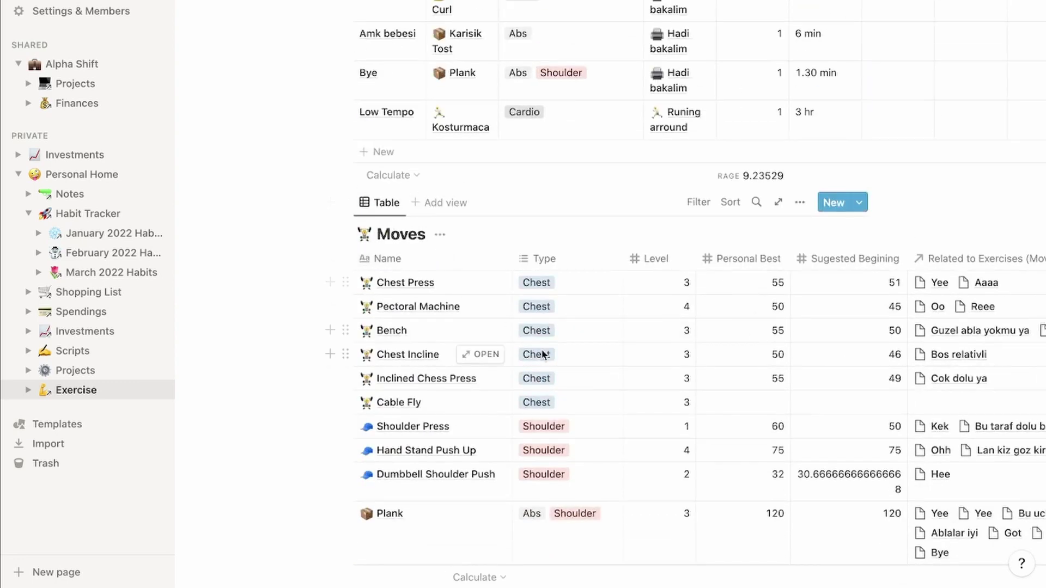
{"action": "scroll", "coordinate": [542, 354], "scroll_direction": "down", "scroll_amount": 15}
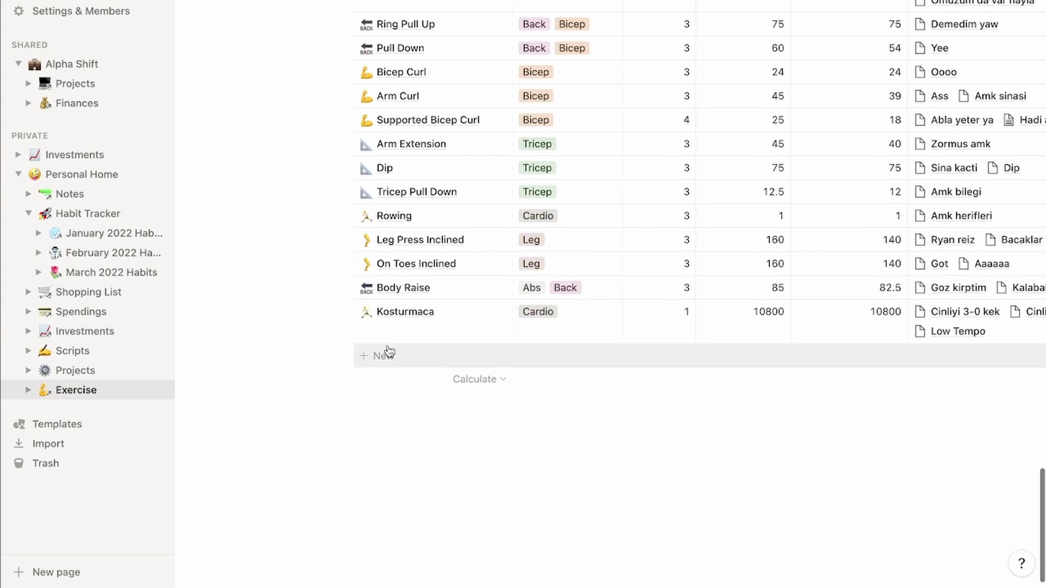
{"action": "left_click", "coordinate": [384, 354]}
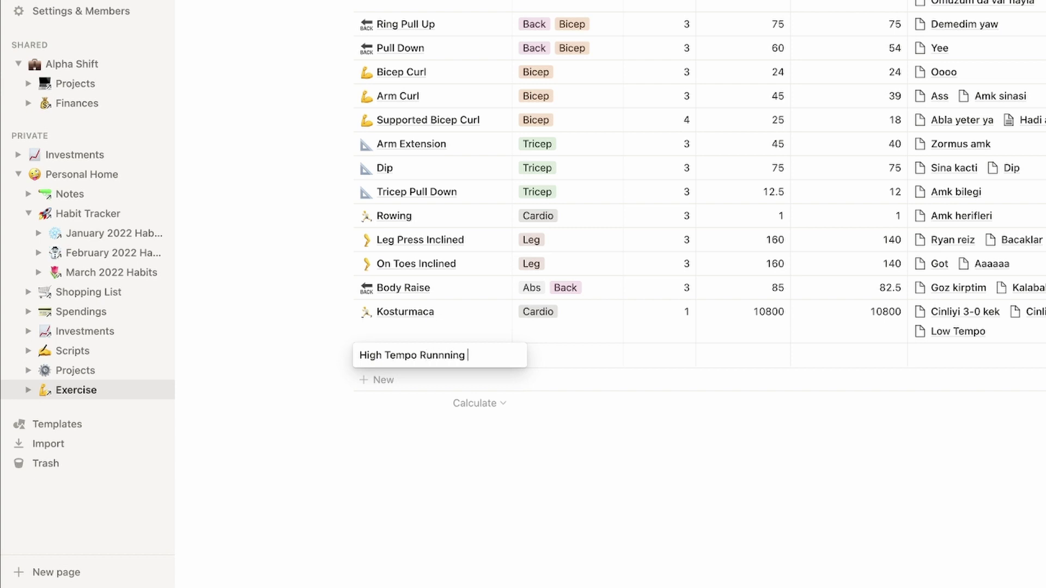
Step: Set the High Tempo Runnning move's Type to Cardio
{"action": "left_click", "coordinate": [561, 343]}
{"action": "left_click", "coordinate": [554, 354]}
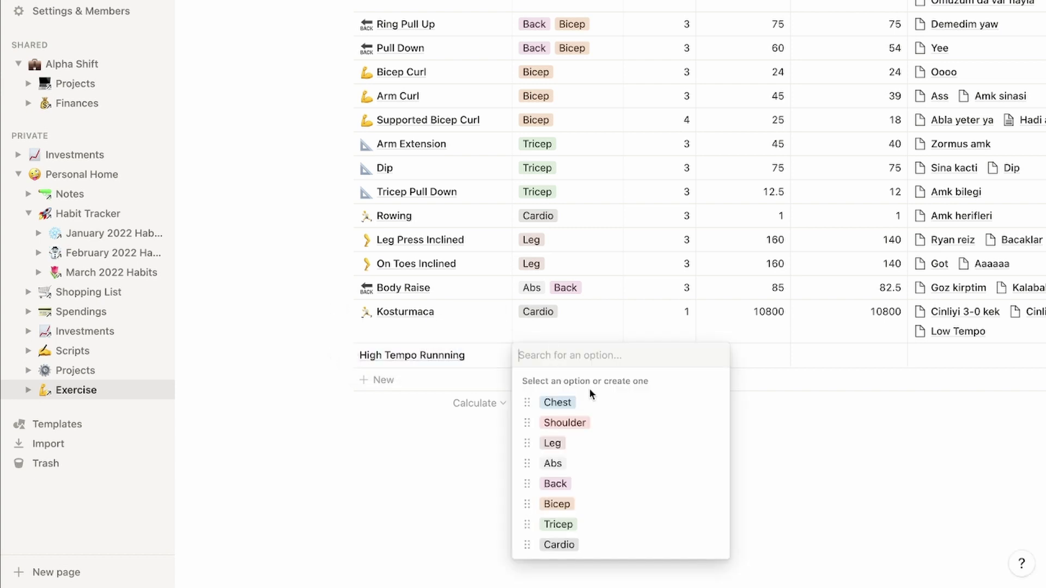
{"action": "left_click", "coordinate": [573, 544]}
{"action": "key", "text": "Escape"}
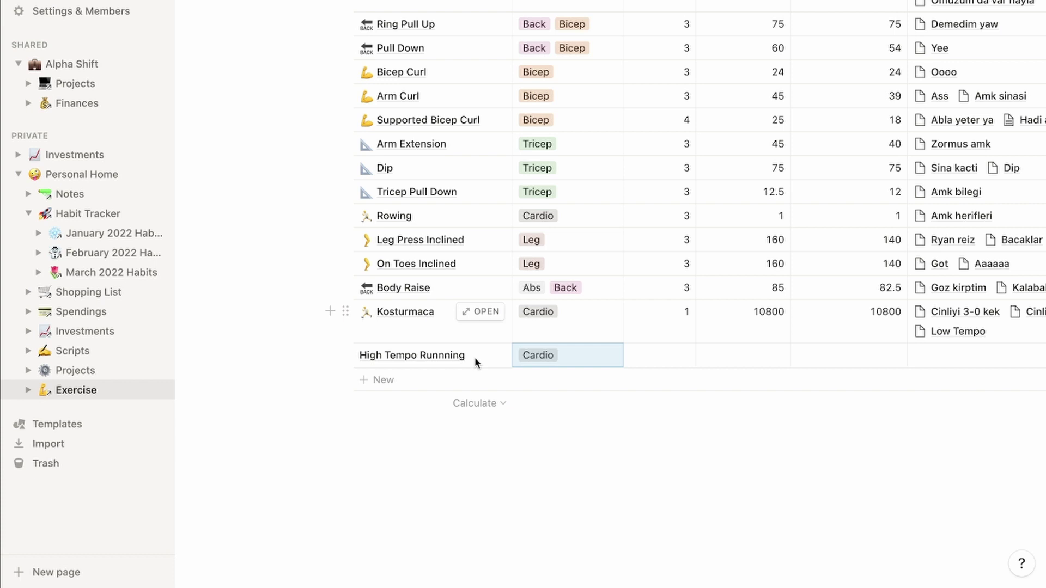
Step: Replace the move page's icon with a running-man emoji
{"action": "left_click", "coordinate": [471, 357]}
{"action": "left_click", "coordinate": [299, 55]}
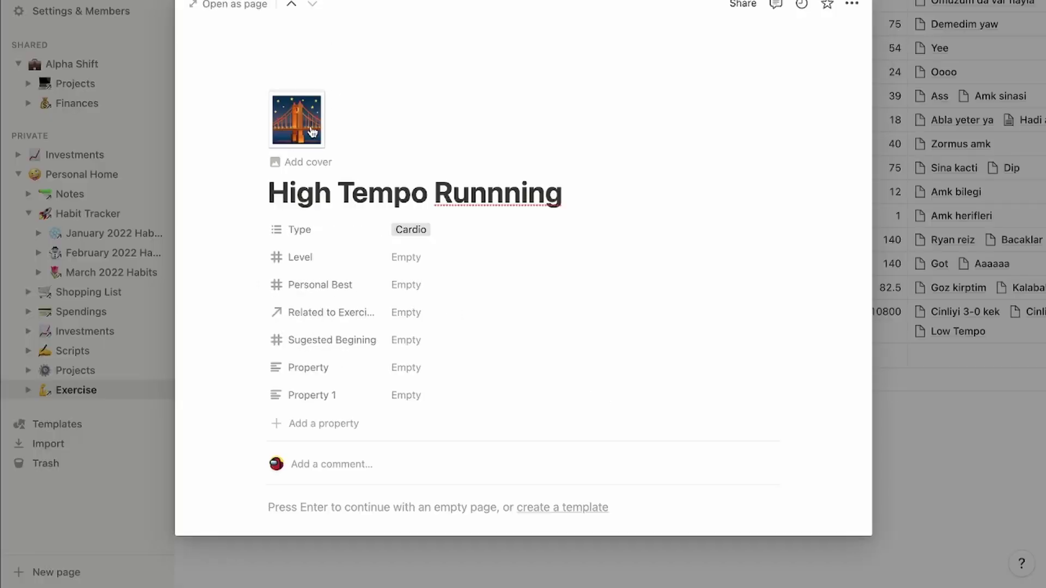
{"action": "left_click", "coordinate": [304, 133]}
{"action": "type", "text": "runn"}
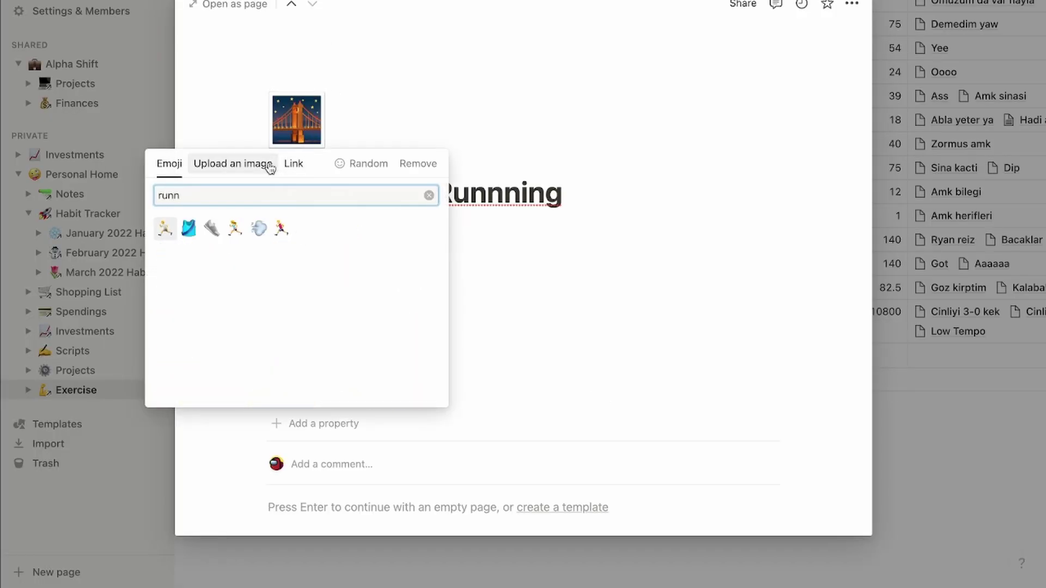
{"action": "right_click", "coordinate": [165, 227]}
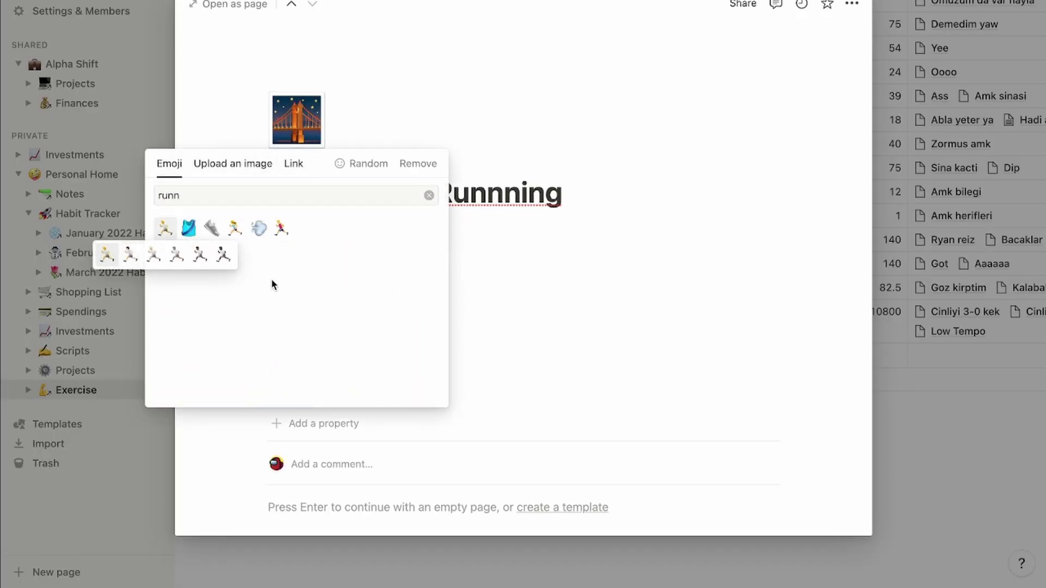
{"action": "left_click", "coordinate": [177, 255]}
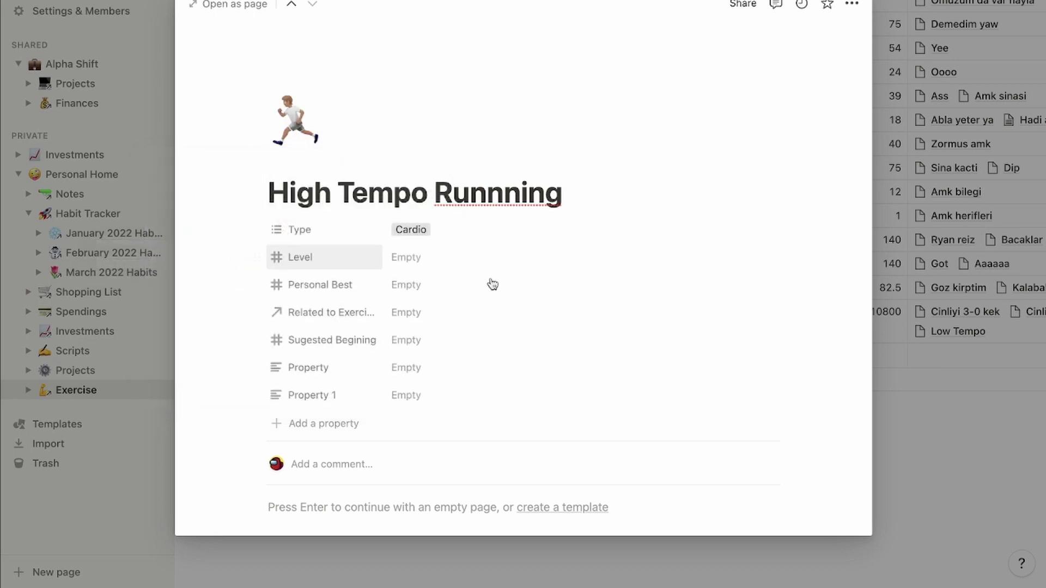
Step: Set the move's Level to 2 and return to the Moves table
{"action": "scroll", "coordinate": [424, 275], "scroll_direction": "down", "scroll_amount": 1}
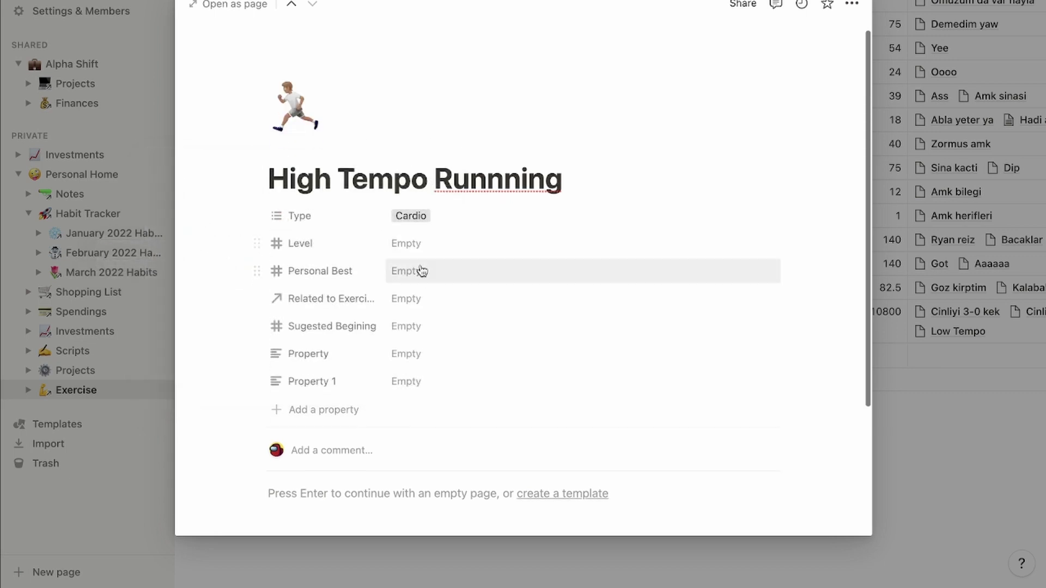
{"action": "left_click", "coordinate": [420, 254]}
{"action": "type", "text": "2"}
{"action": "left_click", "coordinate": [475, 149]}
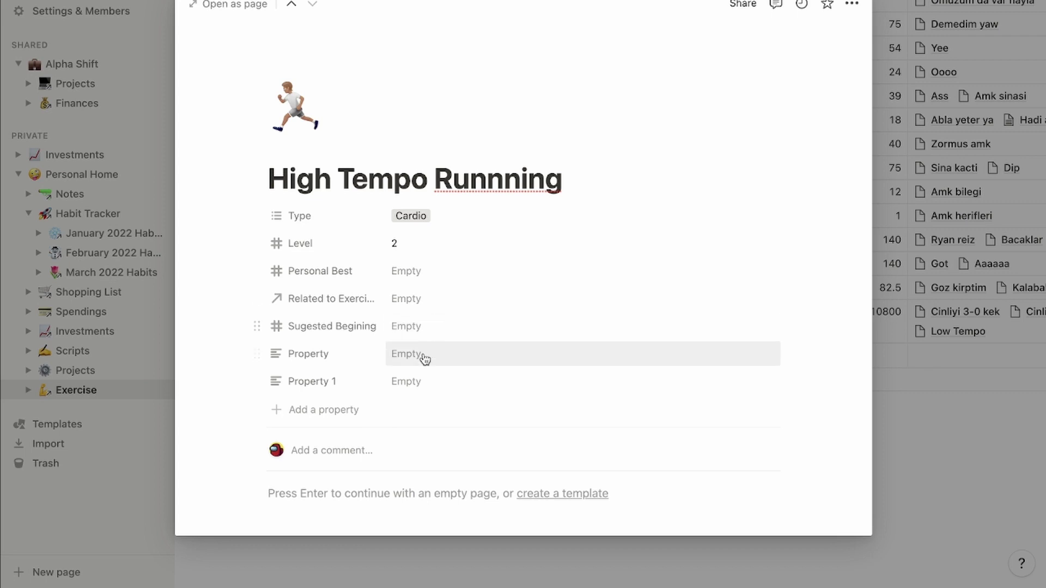
{"action": "left_click", "coordinate": [956, 355]}
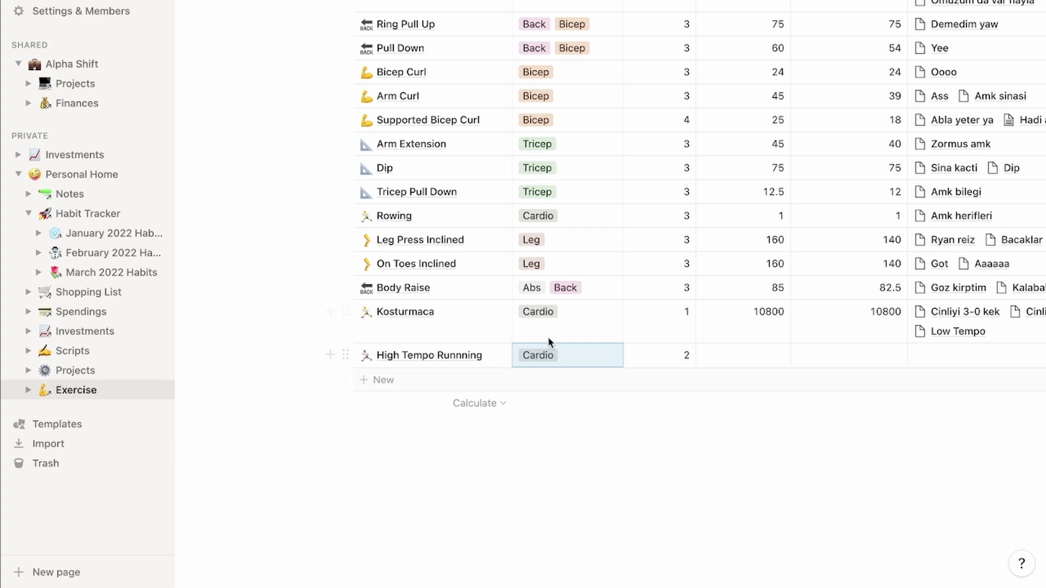
Step: Create exercise entry 'letss gooo' with a first set of 1 rep at 1 hr
{"action": "scroll", "coordinate": [717, 257], "scroll_direction": "up", "scroll_amount": 20}
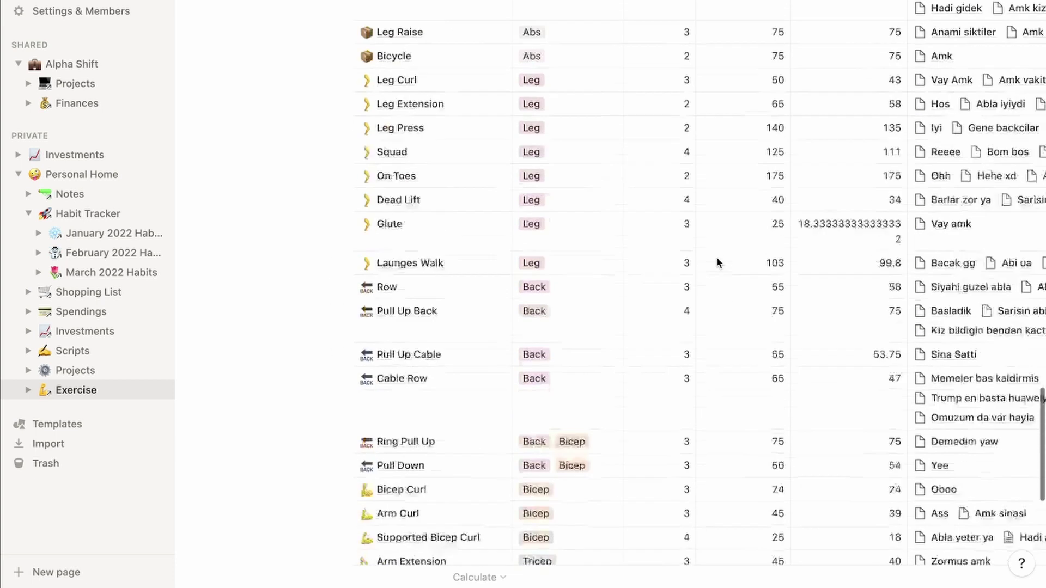
{"action": "scroll", "coordinate": [717, 256], "scroll_direction": "up", "scroll_amount": 3}
{"action": "scroll", "coordinate": [417, 331], "scroll_direction": "down", "scroll_amount": 3}
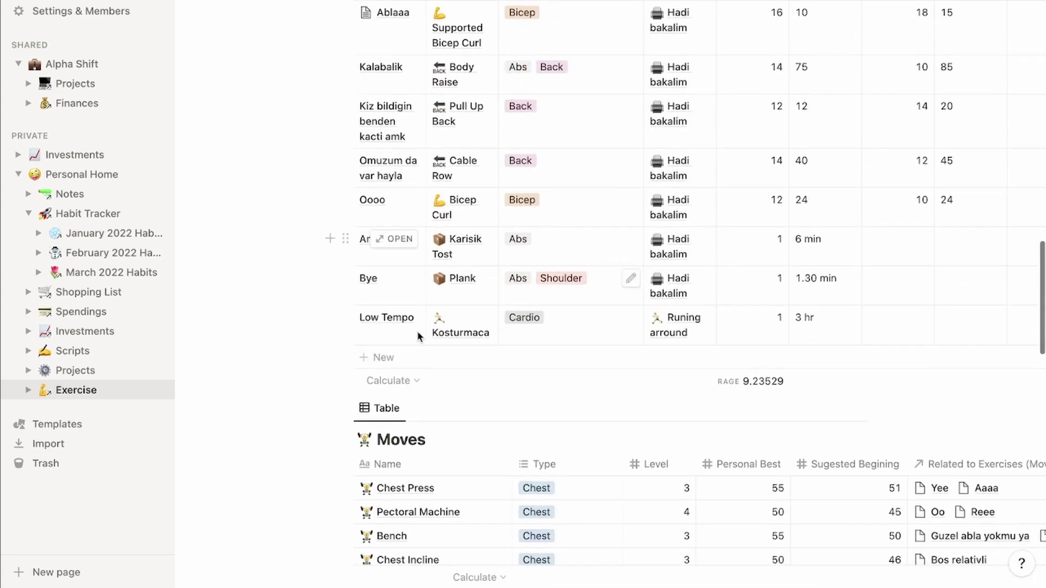
{"action": "left_click", "coordinate": [376, 358]}
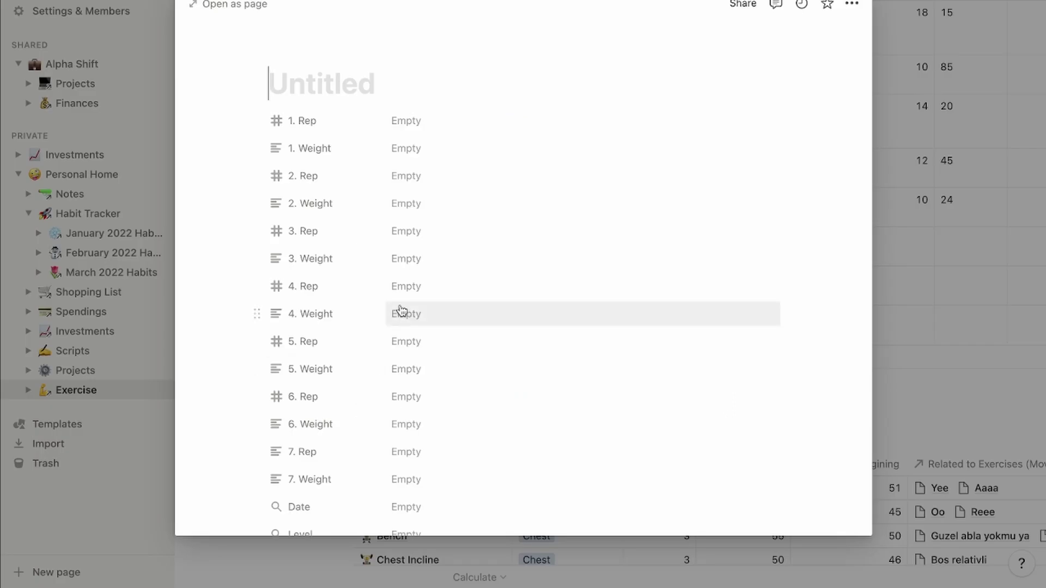
{"action": "type", "text": "letss goo"}
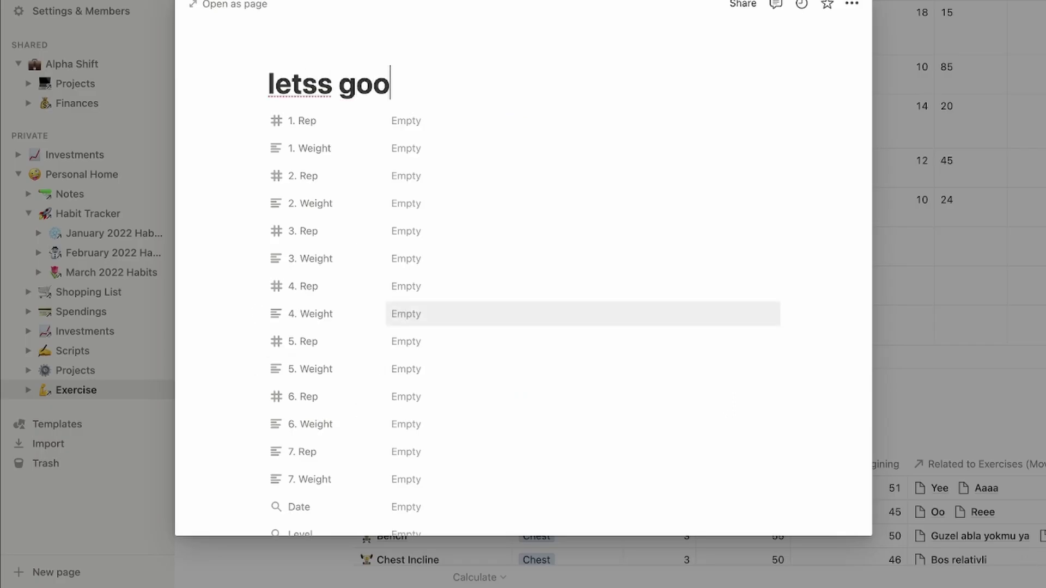
{"action": "type", "text": "o"}
{"action": "left_click", "coordinate": [425, 122]}
{"action": "type", "text": "1"}
{"action": "key", "text": "Return"}
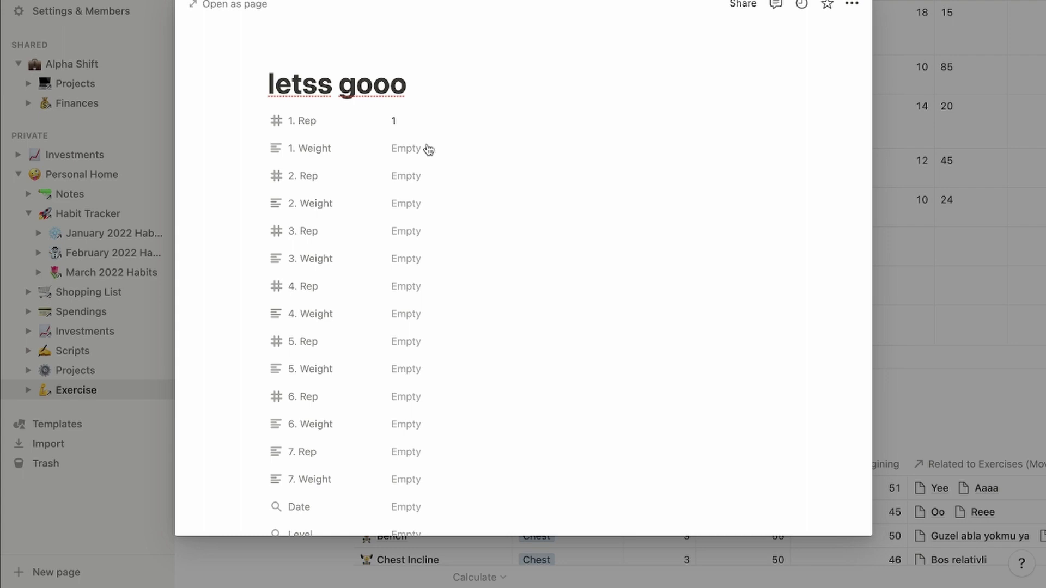
{"action": "left_click", "coordinate": [427, 151]}
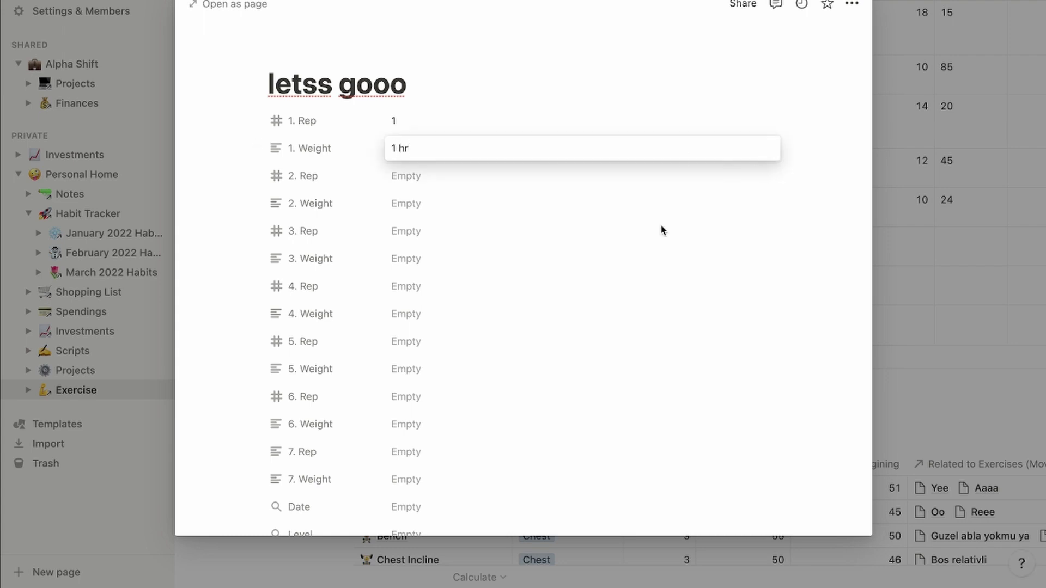
{"action": "key", "text": "Return"}
Step: Link Runing arround in both the Session and Related to Session fields
{"action": "scroll", "coordinate": [548, 280], "scroll_direction": "down", "scroll_amount": 5}
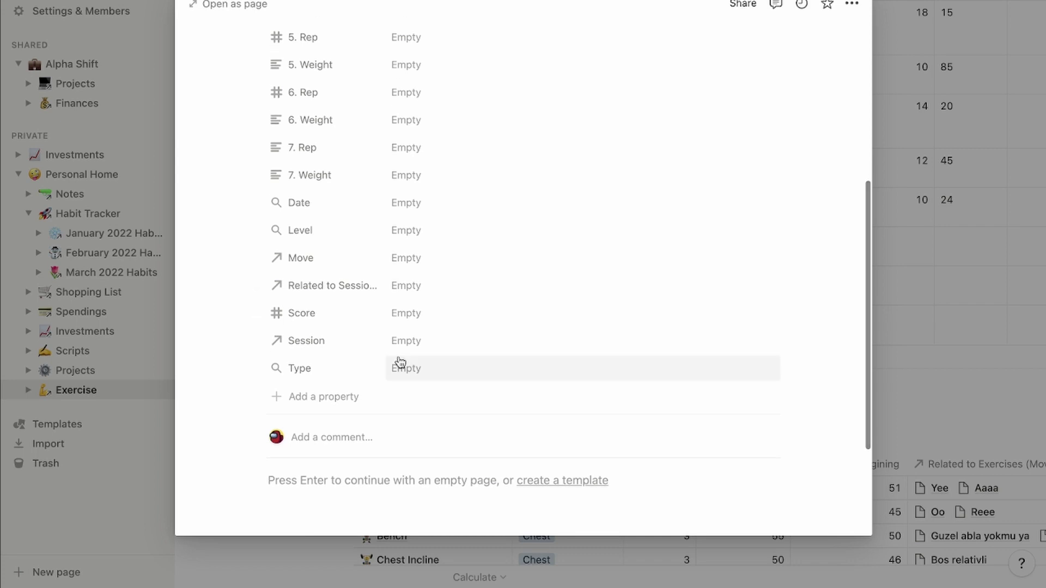
{"action": "left_click", "coordinate": [407, 333]}
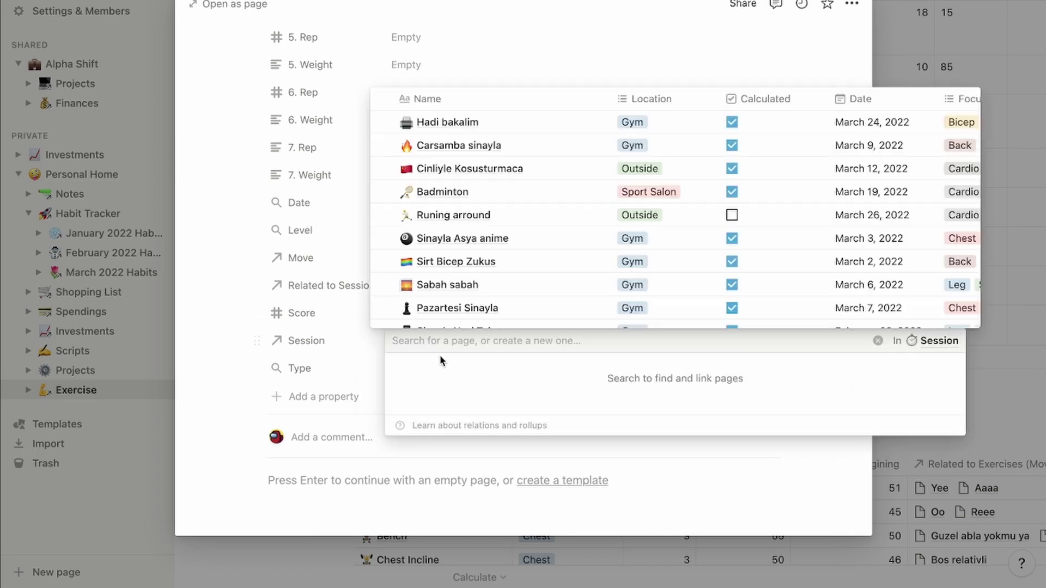
{"action": "left_click", "coordinate": [458, 214]}
{"action": "key", "text": "Escape"}
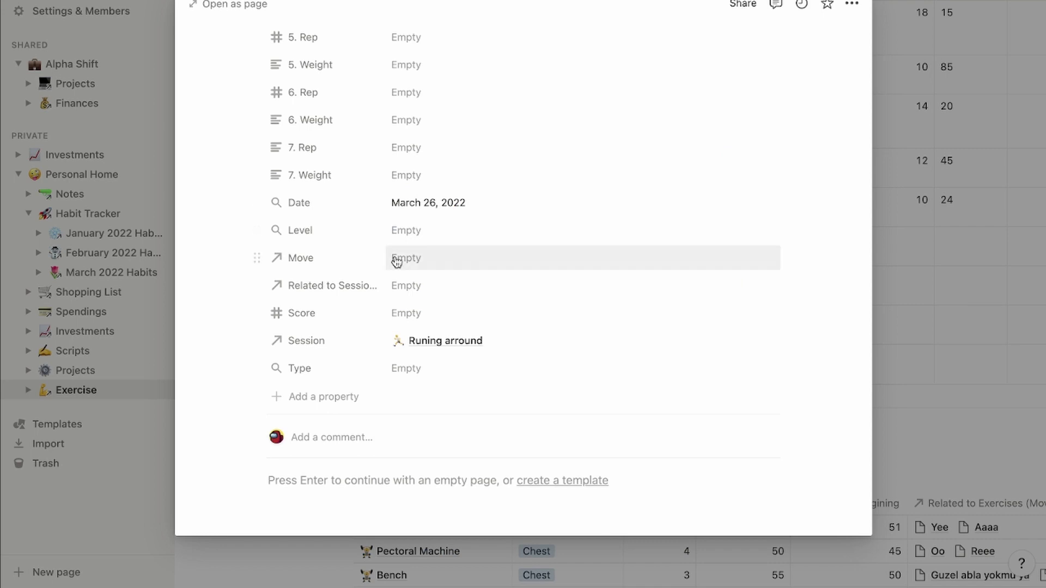
{"action": "left_click", "coordinate": [431, 289]}
{"action": "scroll", "coordinate": [478, 402], "scroll_direction": "down", "scroll_amount": 2}
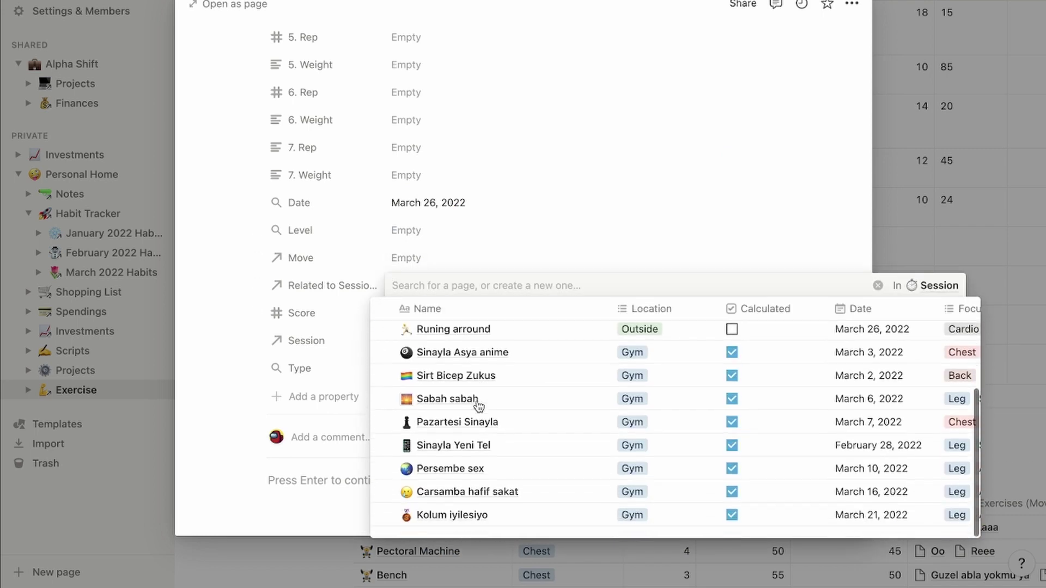
{"action": "left_click", "coordinate": [478, 332]}
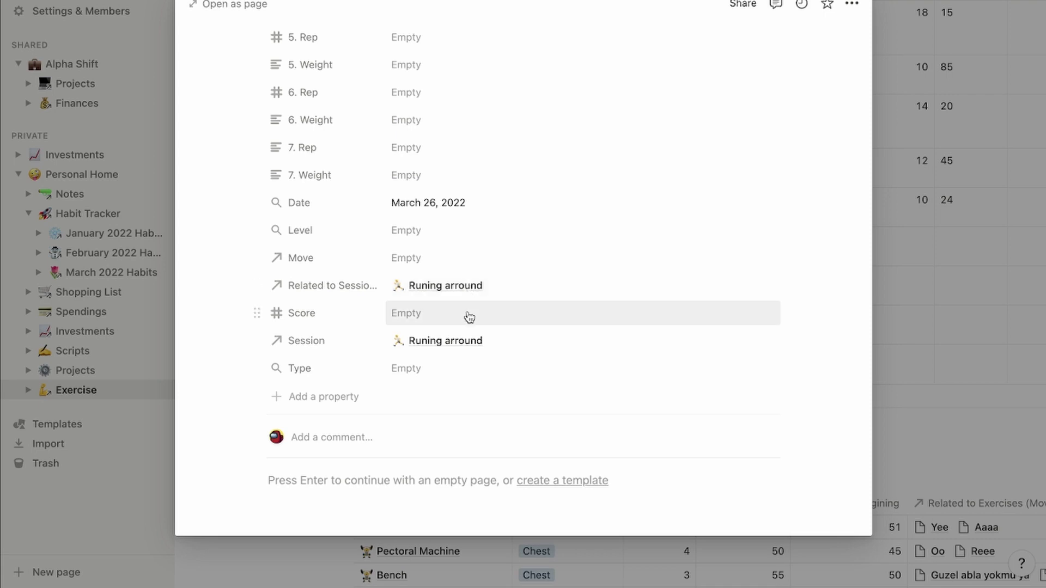
Step: Link the High Tempo Runnning move and return to the Exercise table
{"action": "scroll", "coordinate": [469, 317], "scroll_direction": "up", "scroll_amount": 1}
{"action": "left_click", "coordinate": [454, 274]}
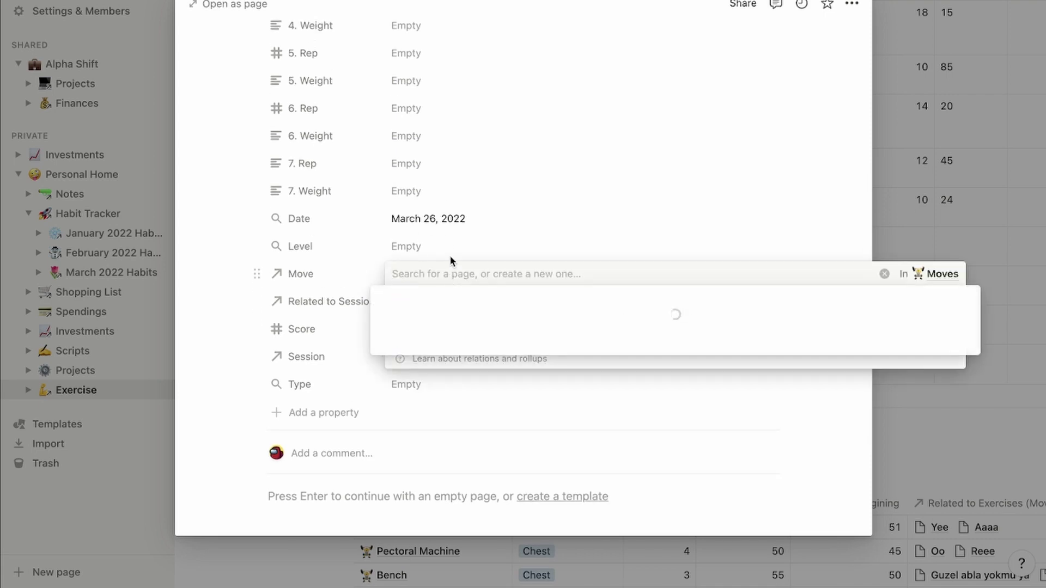
{"action": "scroll", "coordinate": [470, 395], "scroll_direction": "down", "scroll_amount": 5}
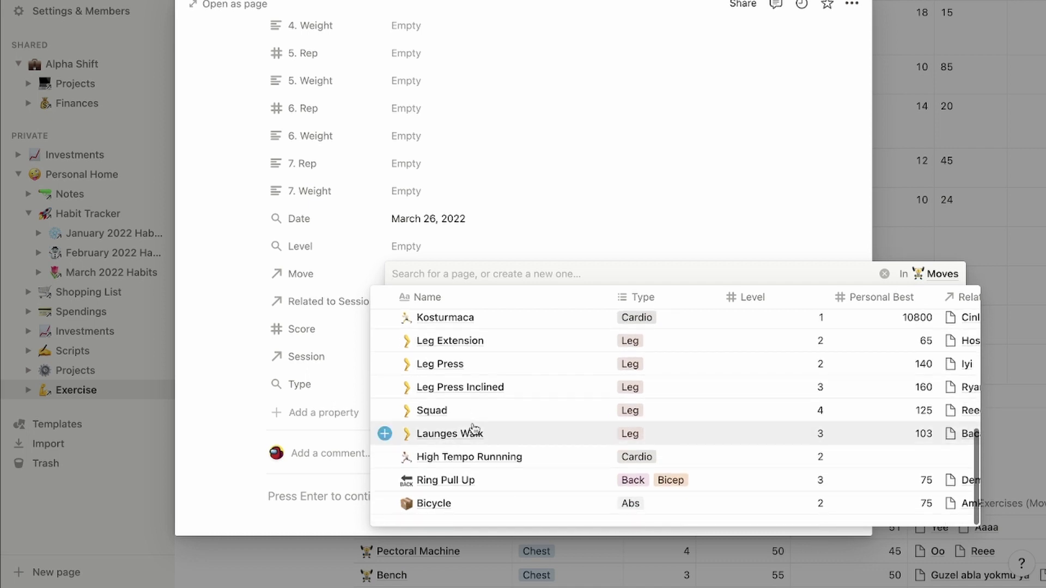
{"action": "left_click", "coordinate": [477, 458]}
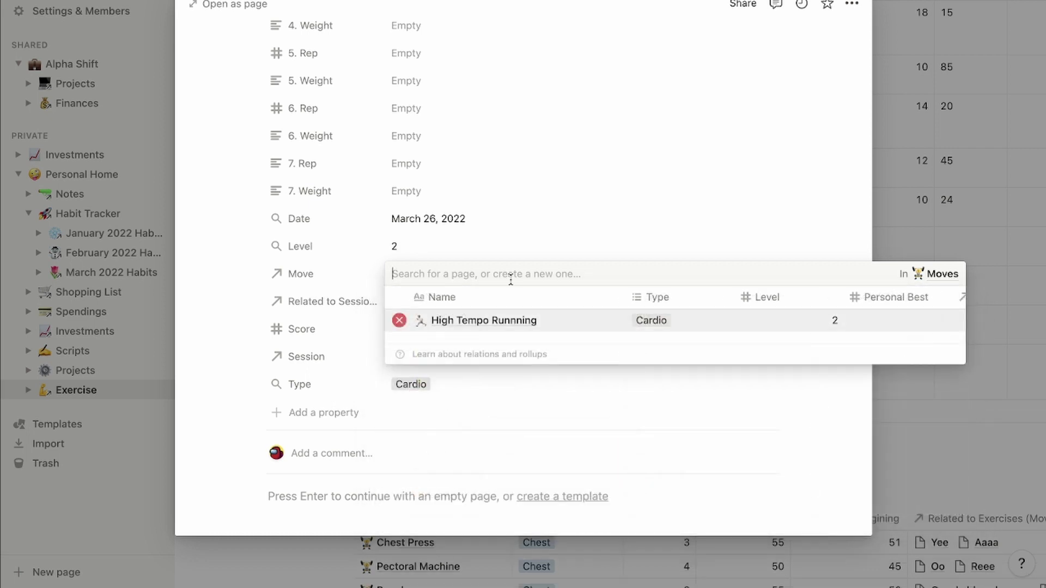
{"action": "left_click", "coordinate": [518, 218]}
{"action": "scroll", "coordinate": [518, 233], "scroll_direction": "up", "scroll_amount": 5}
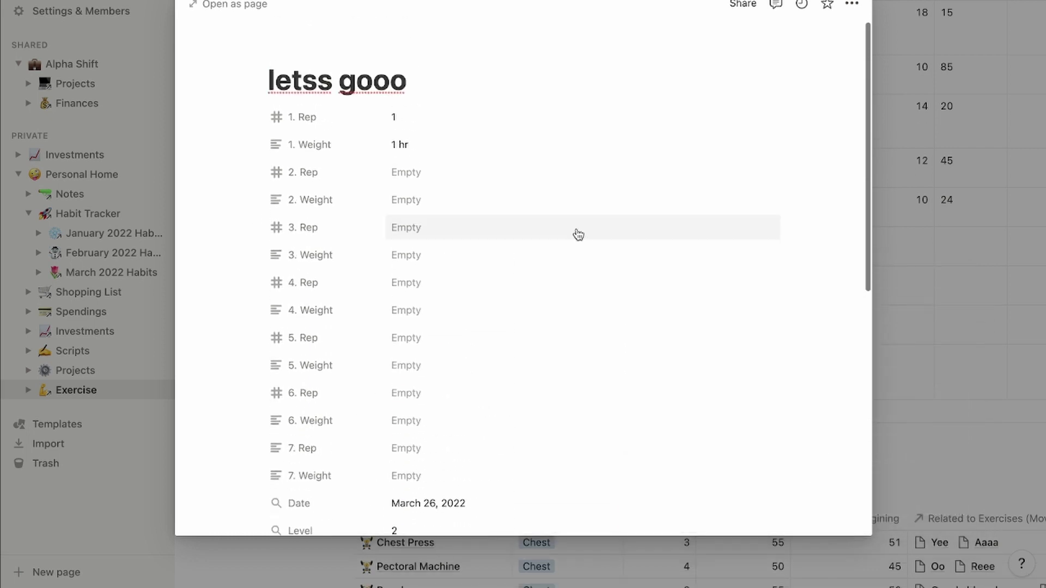
{"action": "left_click", "coordinate": [936, 262]}
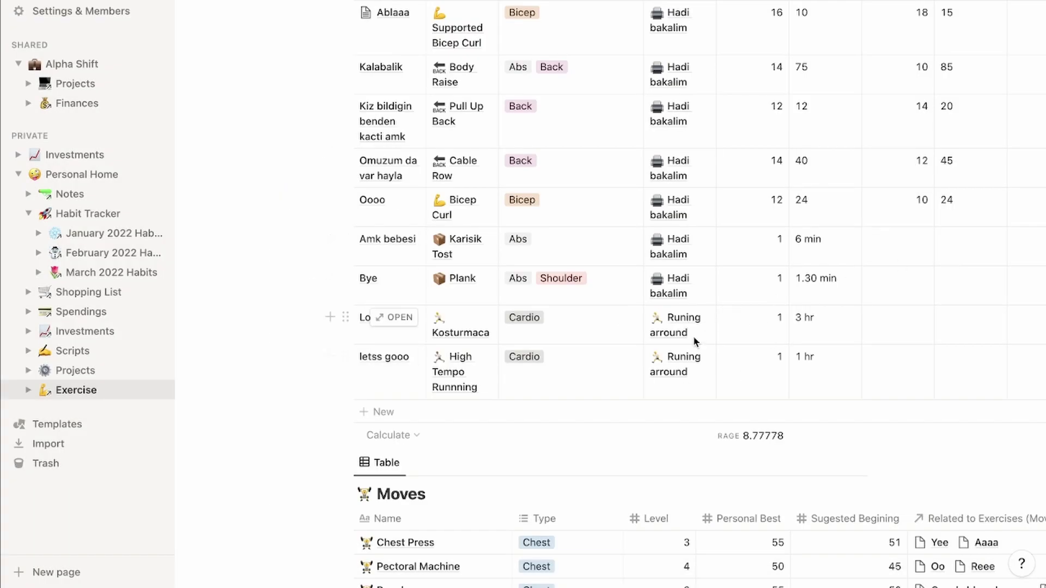
Step: Create exercise entry 'ooooo' and link its Session to Runing arround
{"action": "left_click", "coordinate": [376, 412]}
{"action": "type", "text": "ooooo"}
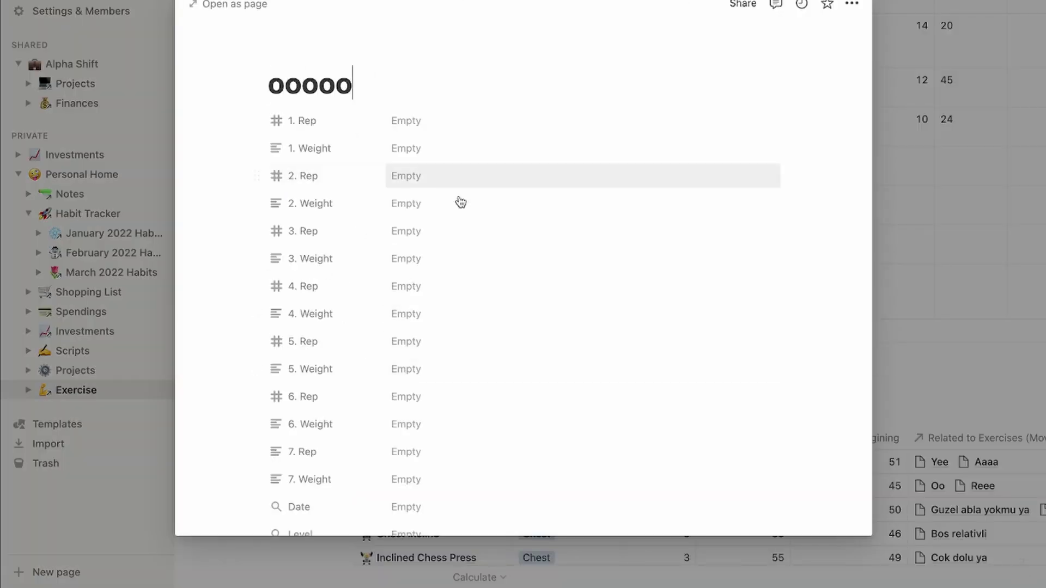
{"action": "scroll", "coordinate": [468, 211], "scroll_direction": "down", "scroll_amount": 5}
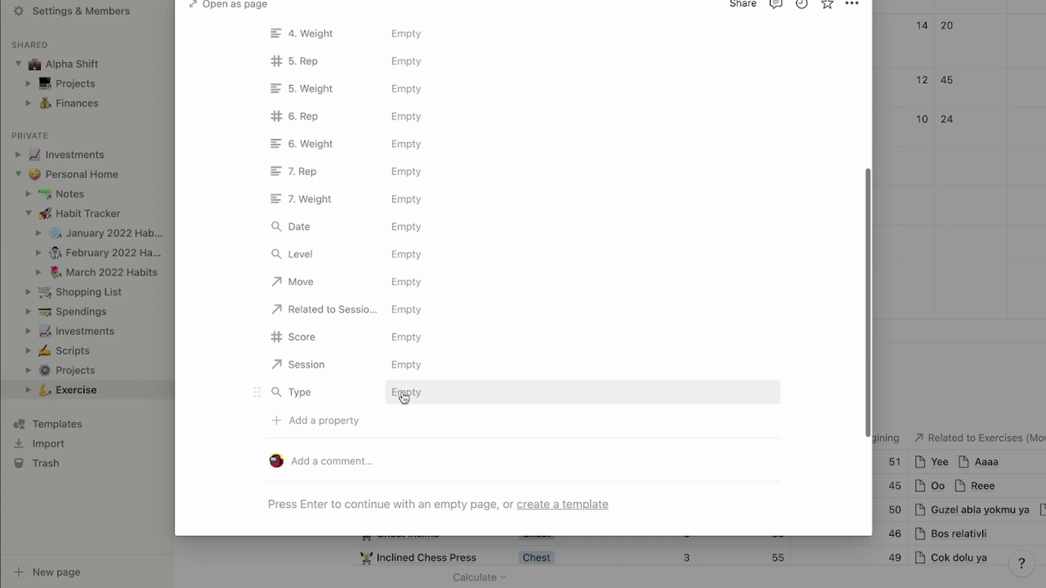
{"action": "left_click", "coordinate": [431, 363]}
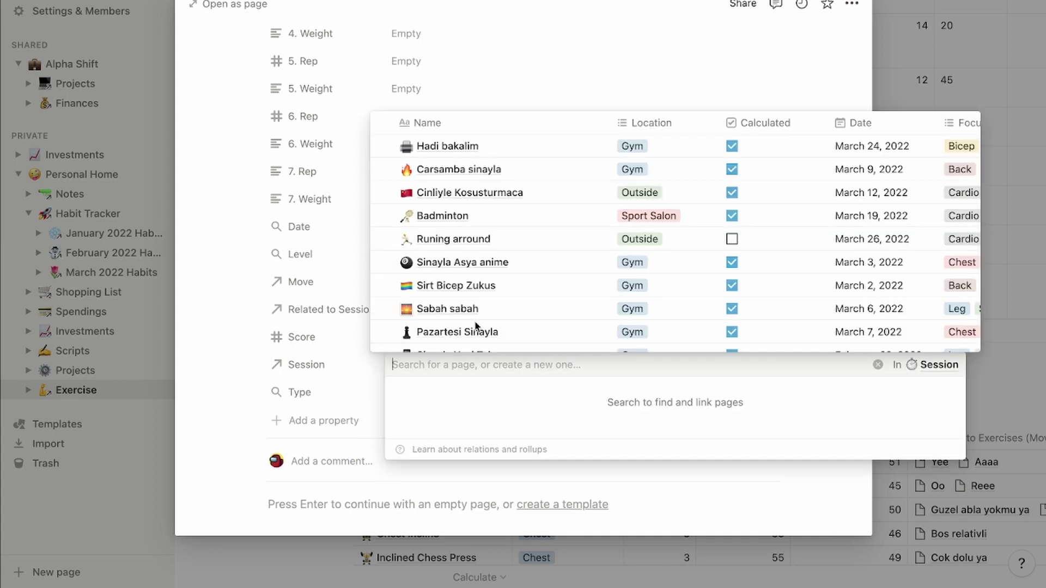
{"action": "scroll", "coordinate": [498, 261], "scroll_direction": "down", "scroll_amount": 3}
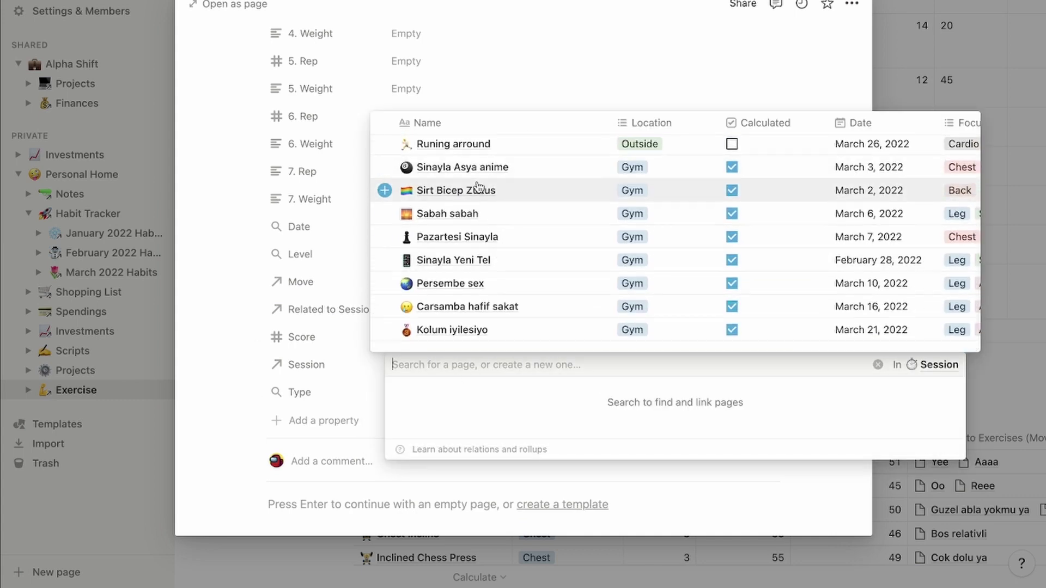
{"action": "scroll", "coordinate": [478, 187], "scroll_direction": "up", "scroll_amount": 3}
{"action": "left_click", "coordinate": [472, 212]}
{"action": "left_click", "coordinate": [766, 172]}
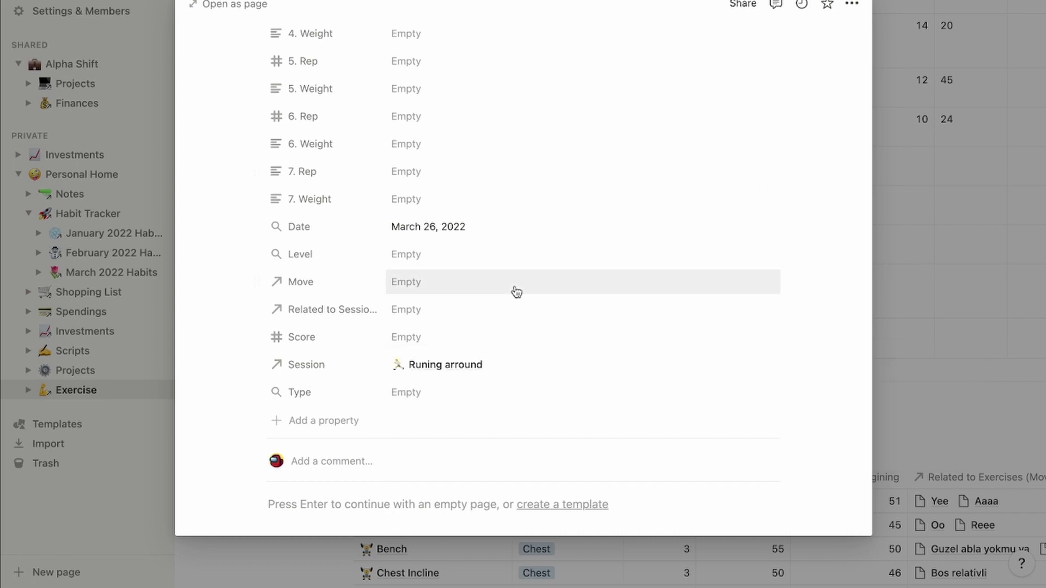
Step: Link Runing arround as the related session and Bicep Curl as the move
{"action": "left_click", "coordinate": [409, 316]}
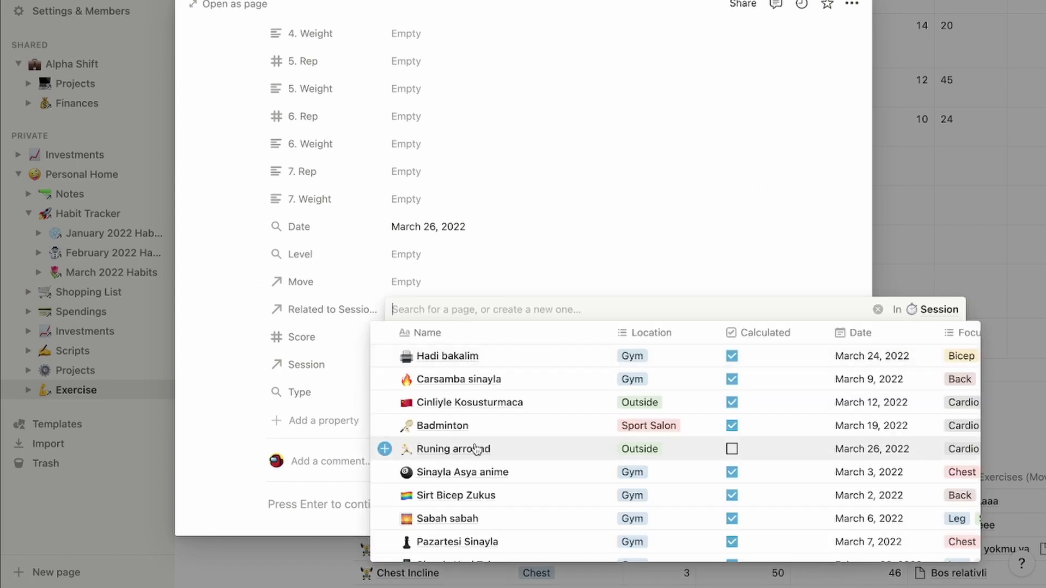
{"action": "scroll", "coordinate": [475, 449], "scroll_direction": "down", "scroll_amount": 2}
{"action": "left_click", "coordinate": [476, 411]}
{"action": "left_click", "coordinate": [504, 278]}
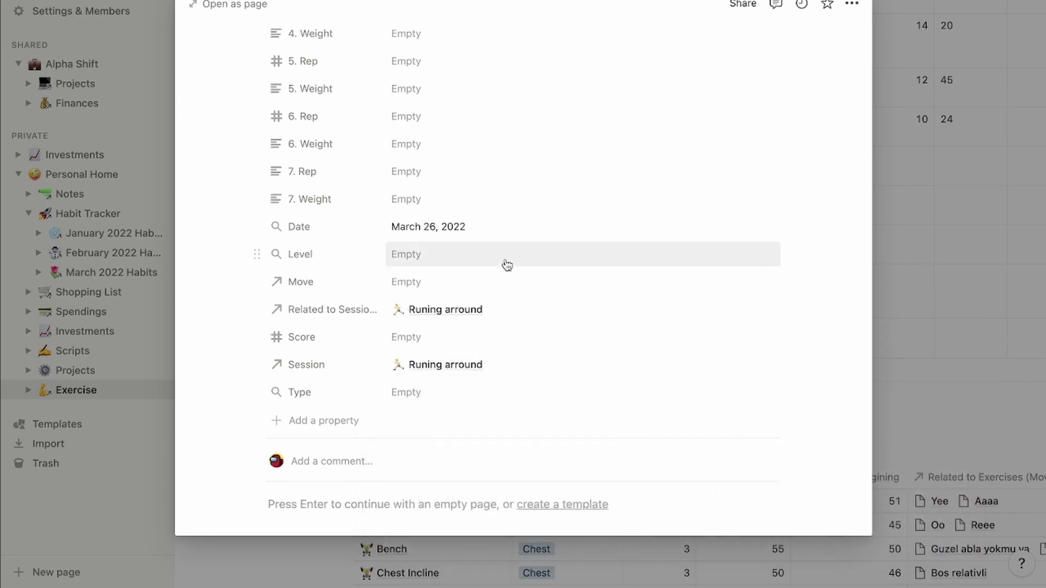
{"action": "scroll", "coordinate": [507, 265], "scroll_direction": "up", "scroll_amount": 2}
{"action": "left_click", "coordinate": [441, 391]}
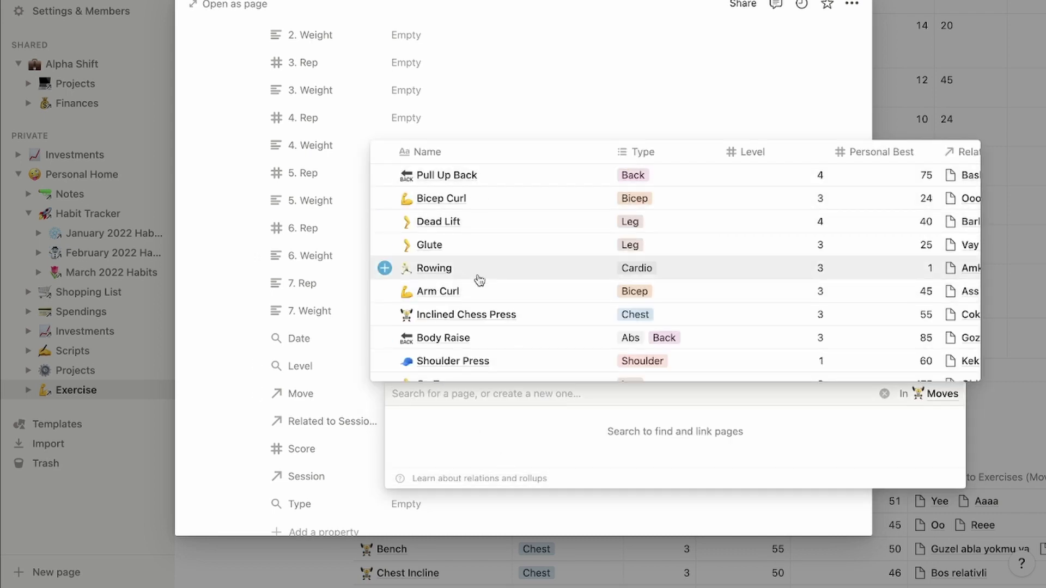
{"action": "scroll", "coordinate": [479, 280], "scroll_direction": "down", "scroll_amount": 1}
{"action": "left_click", "coordinate": [469, 184]}
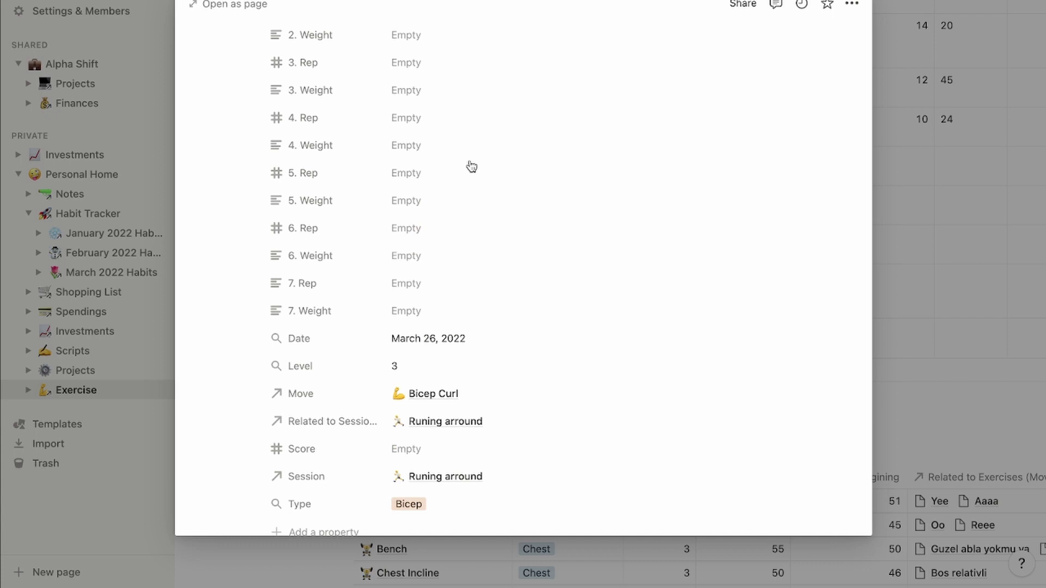
{"action": "scroll", "coordinate": [471, 167], "scroll_direction": "up", "scroll_amount": 3}
Step: Keep the first set at 12 reps × 24 and log the second set as 12 reps at 36
{"action": "left_click", "coordinate": [418, 121]}
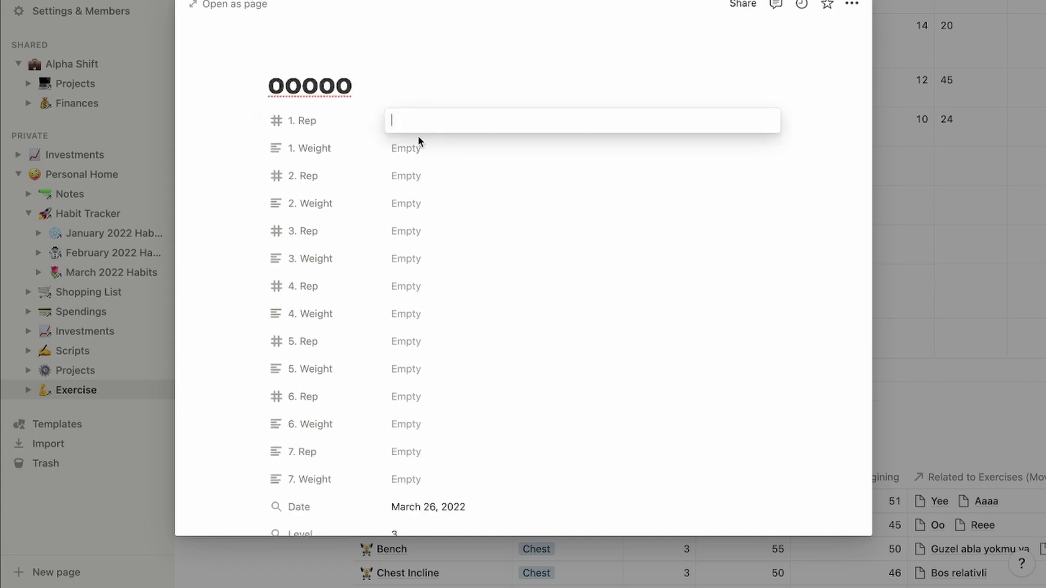
{"action": "left_click", "coordinate": [427, 152]}
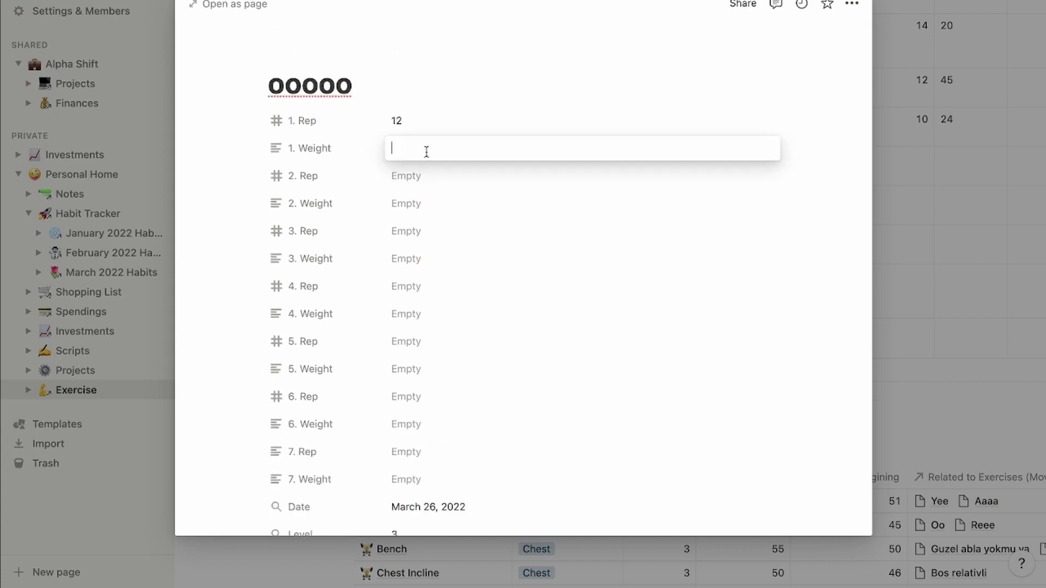
{"action": "key", "text": "Return"}
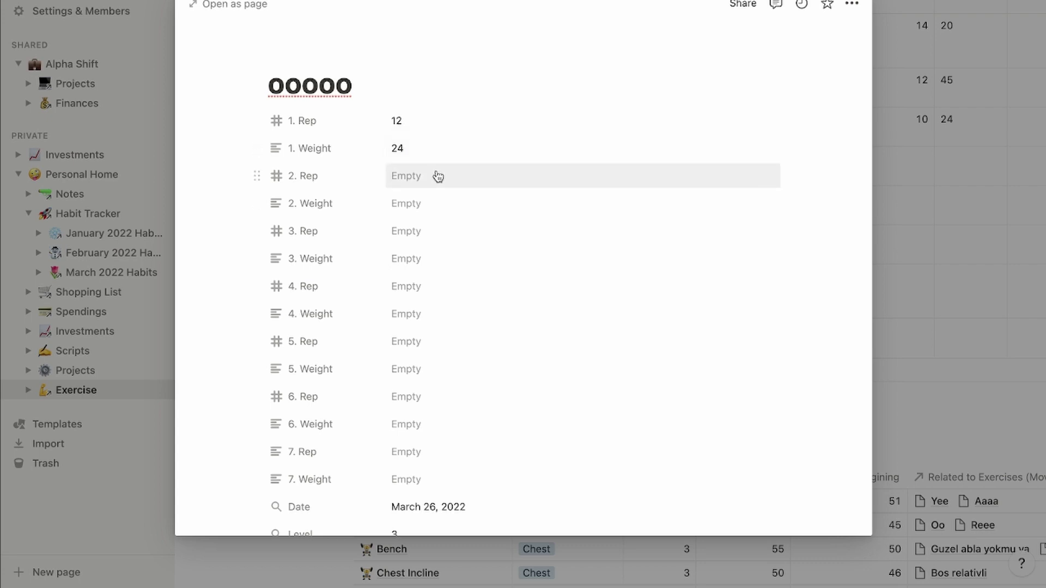
{"action": "left_click", "coordinate": [438, 174]}
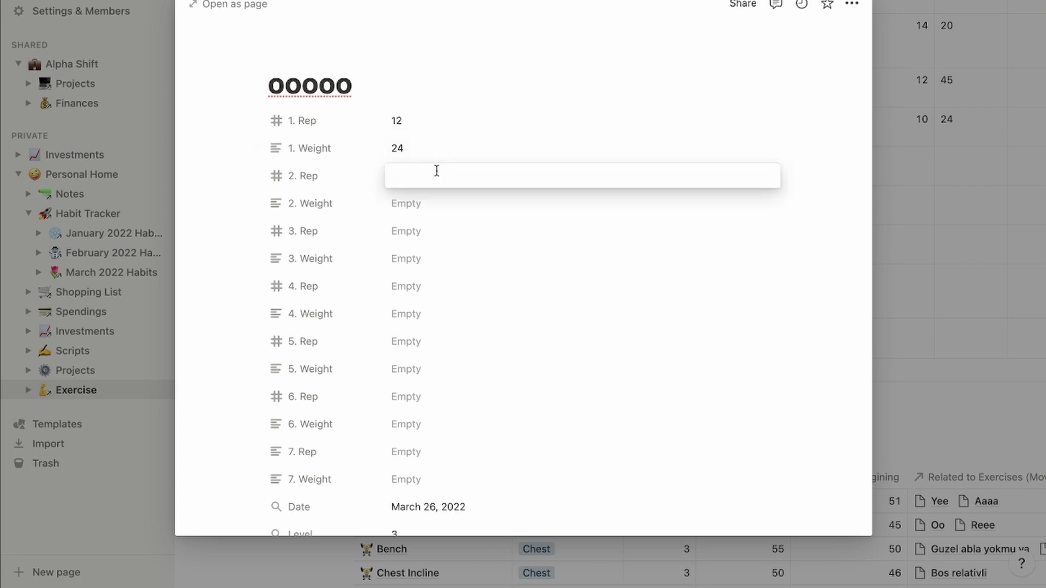
{"action": "key", "text": "Return"}
{"action": "left_click", "coordinate": [426, 204]}
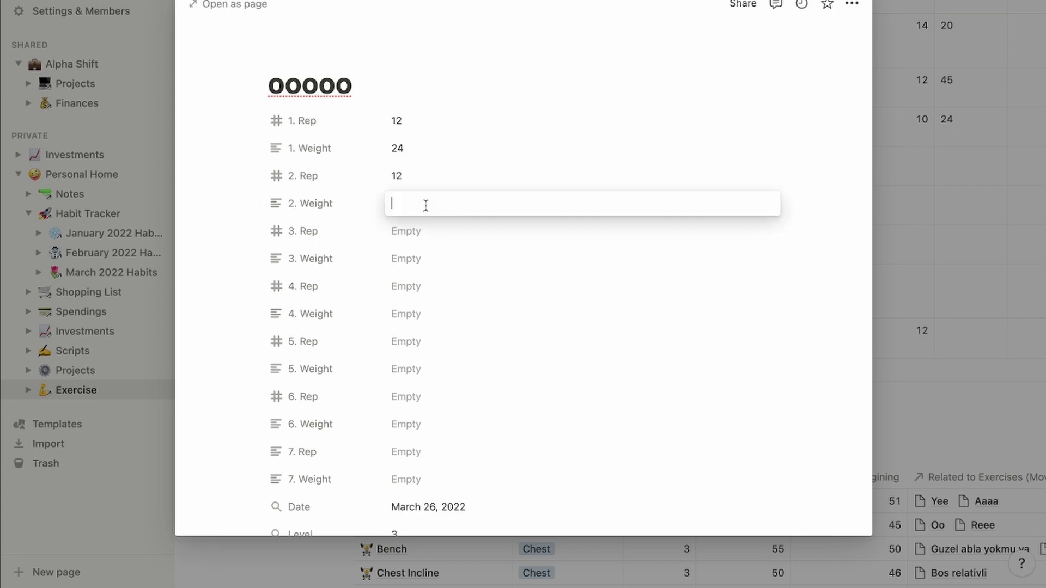
{"action": "key", "text": "Return"}
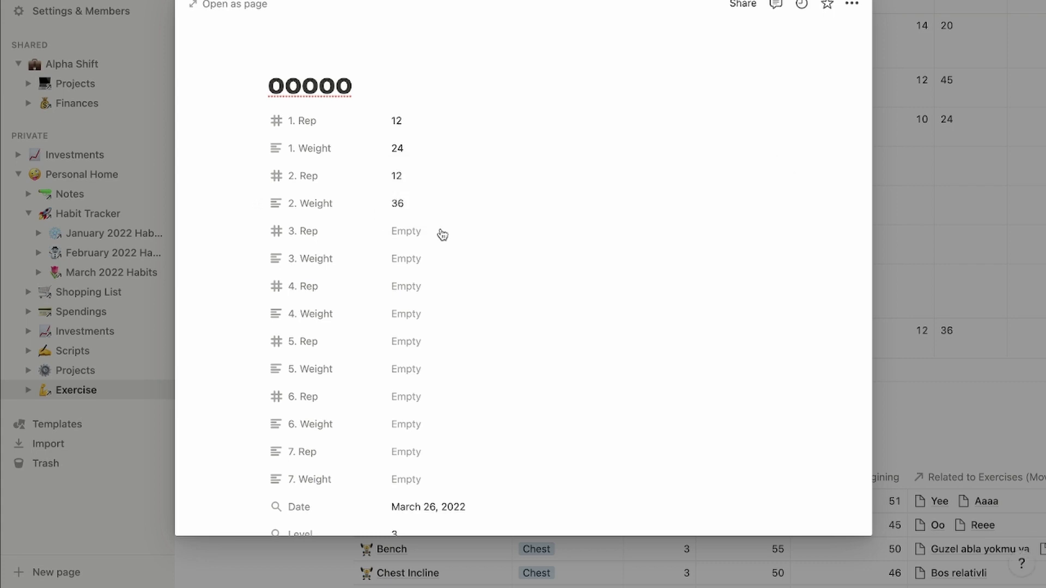
Step: Log the third set as 8 reps at 36
{"action": "left_click", "coordinate": [443, 233]}
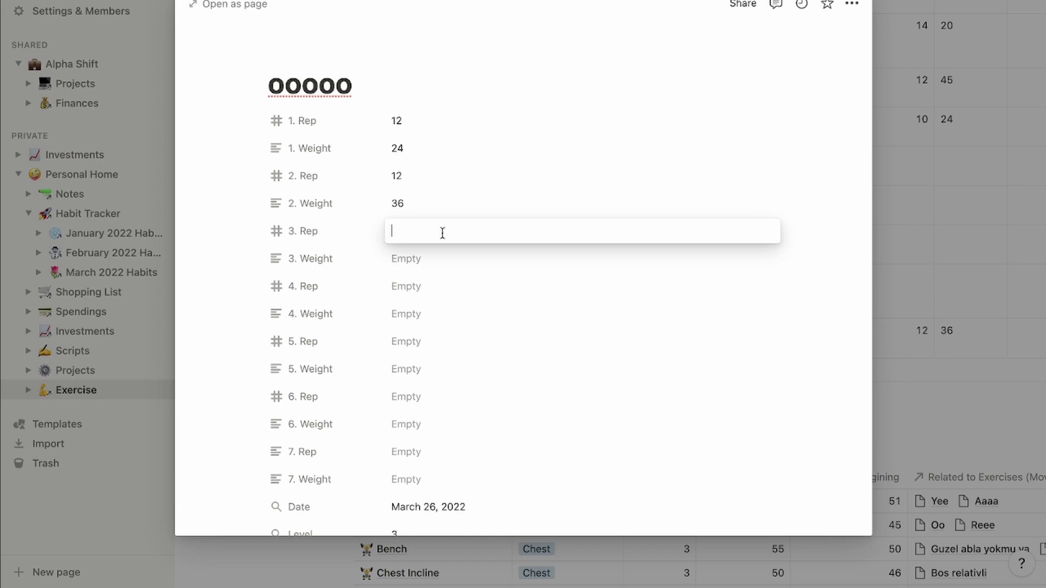
{"action": "type", "text": "8"}
{"action": "key", "text": "Return"}
{"action": "left_click", "coordinate": [441, 257]}
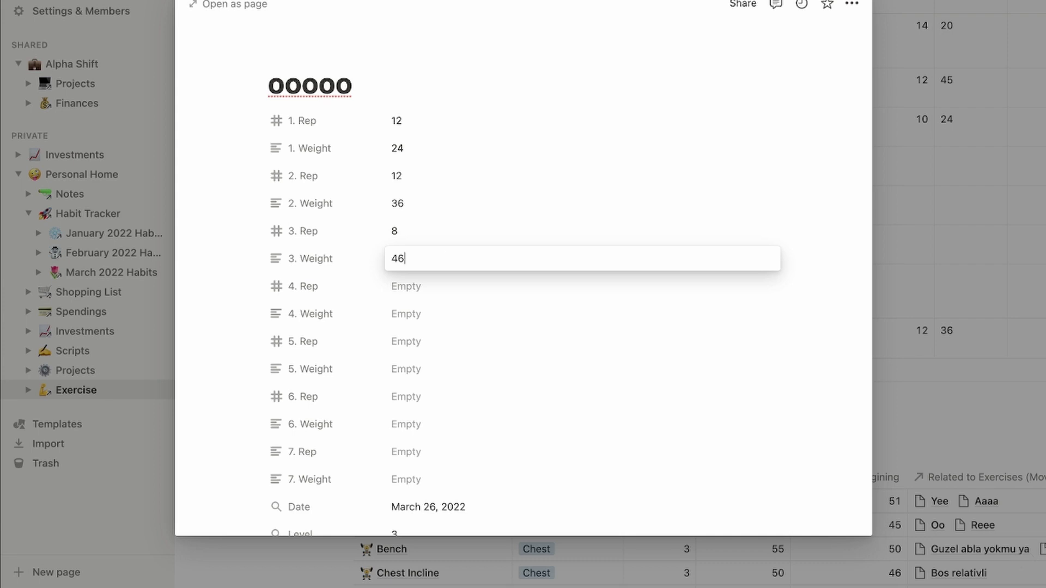
{"action": "key", "text": "Return"}
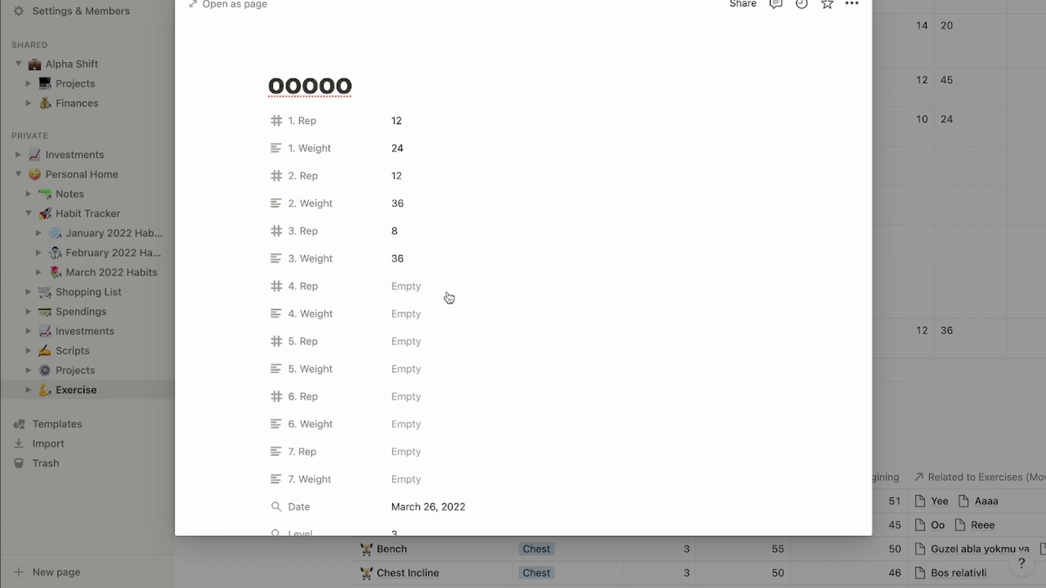
Step: Close the ooooo entry, review the Exercises table columns, and open the ooooo row's action menu
{"action": "left_click", "coordinate": [906, 259]}
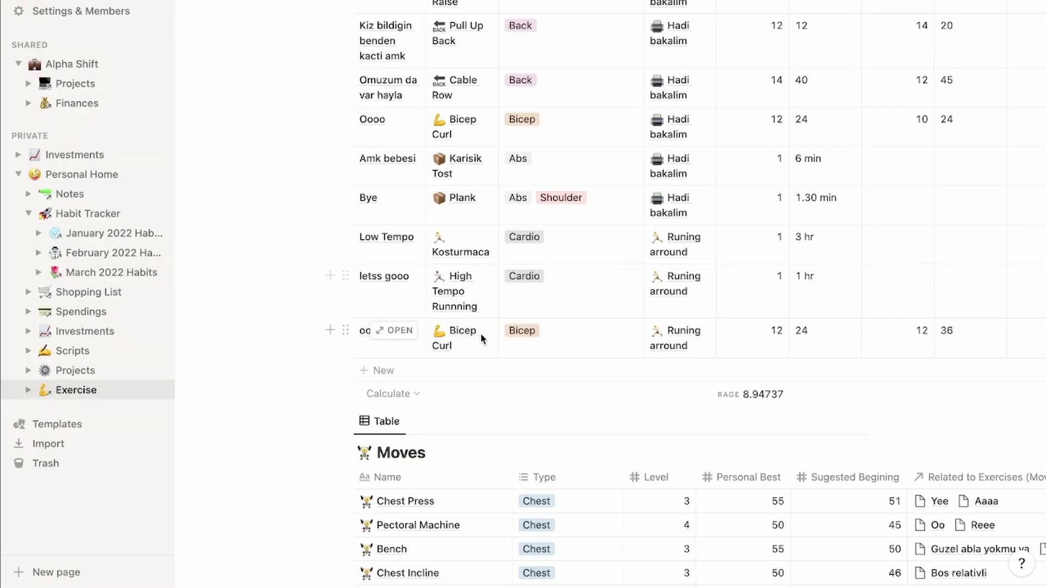
{"action": "scroll", "coordinate": [789, 333], "scroll_direction": "right", "scroll_amount": 10}
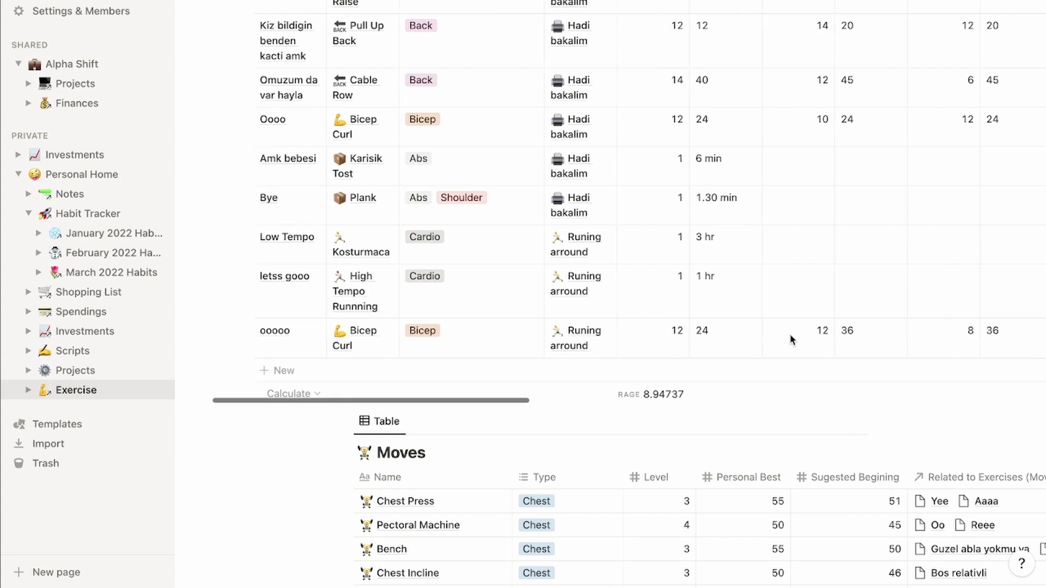
{"action": "scroll", "coordinate": [620, 162], "scroll_direction": "right", "scroll_amount": 8}
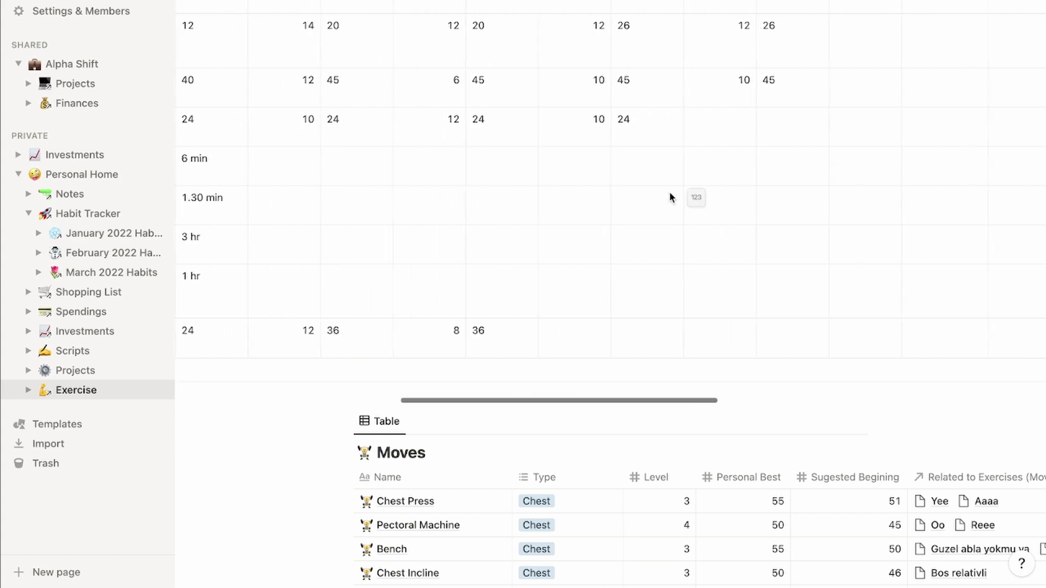
{"action": "scroll", "coordinate": [620, 164], "scroll_direction": "right", "scroll_amount": 2}
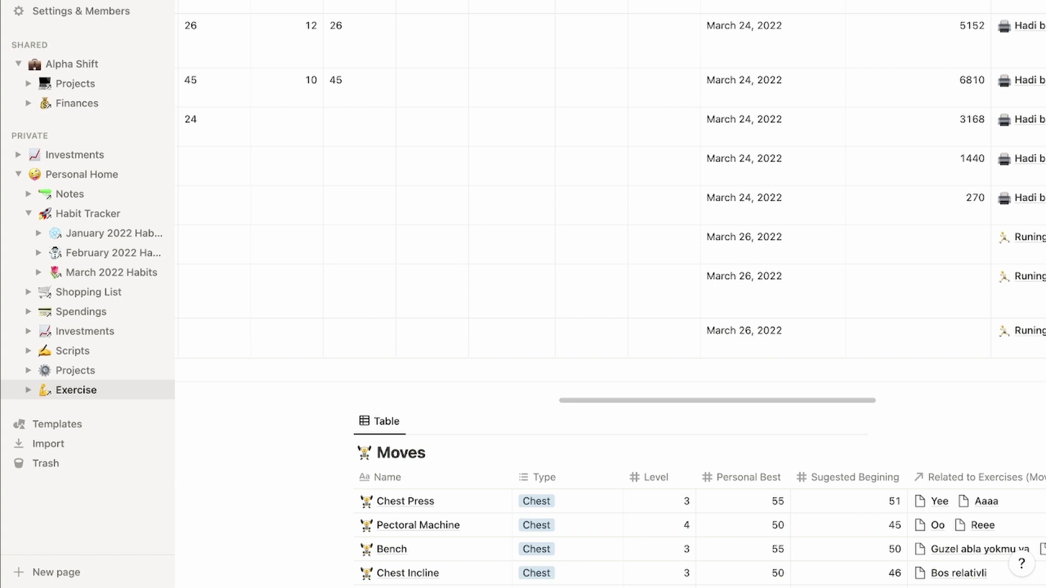
{"action": "scroll", "coordinate": [766, 329], "scroll_direction": "right", "scroll_amount": 2}
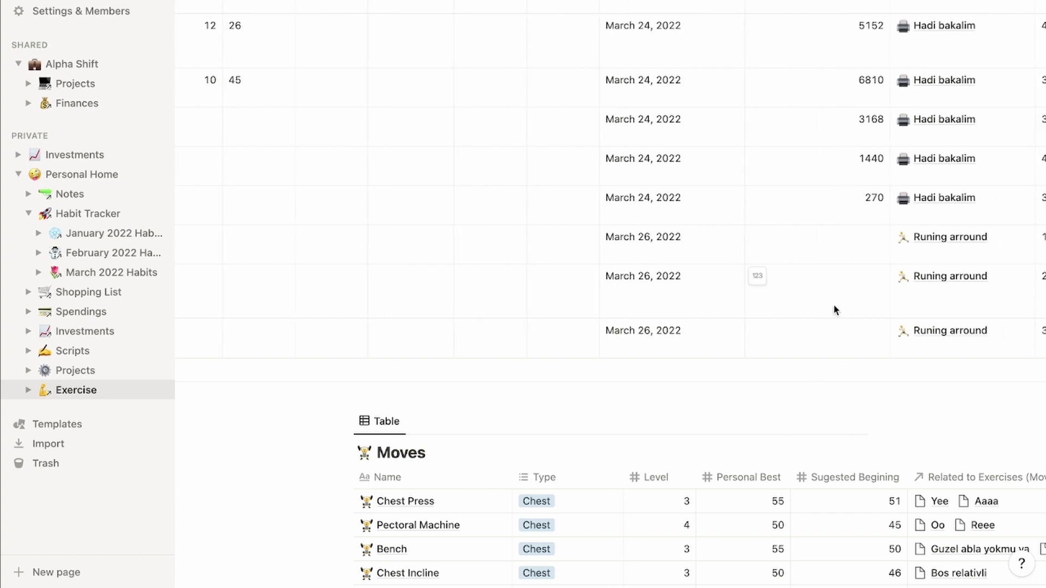
{"action": "scroll", "coordinate": [835, 310], "scroll_direction": "left", "scroll_amount": 8}
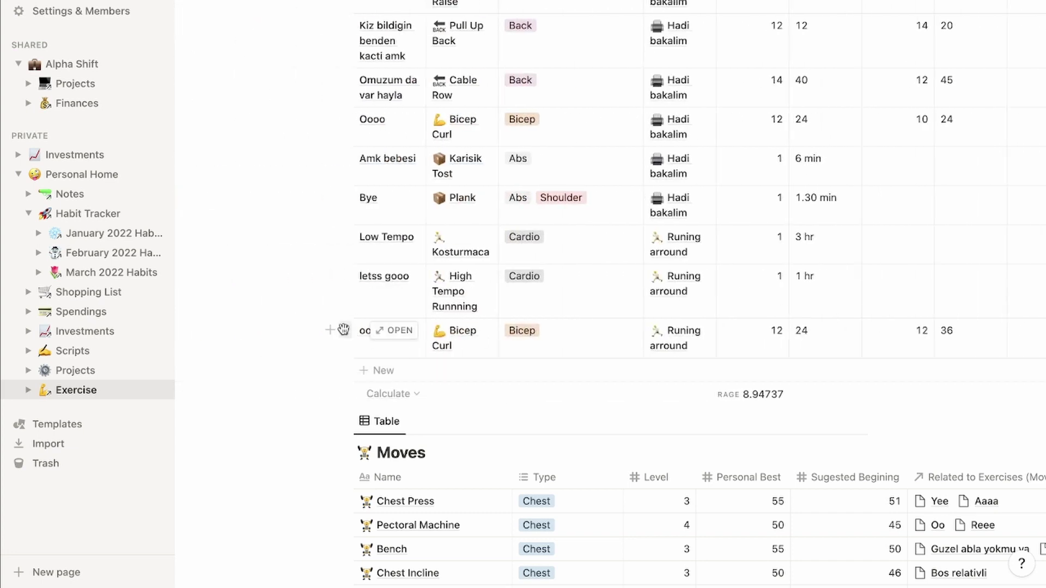
{"action": "scroll", "coordinate": [457, 347], "scroll_direction": "down", "scroll_amount": 6}
{"action": "scroll", "coordinate": [457, 351], "scroll_direction": "up", "scroll_amount": 5}
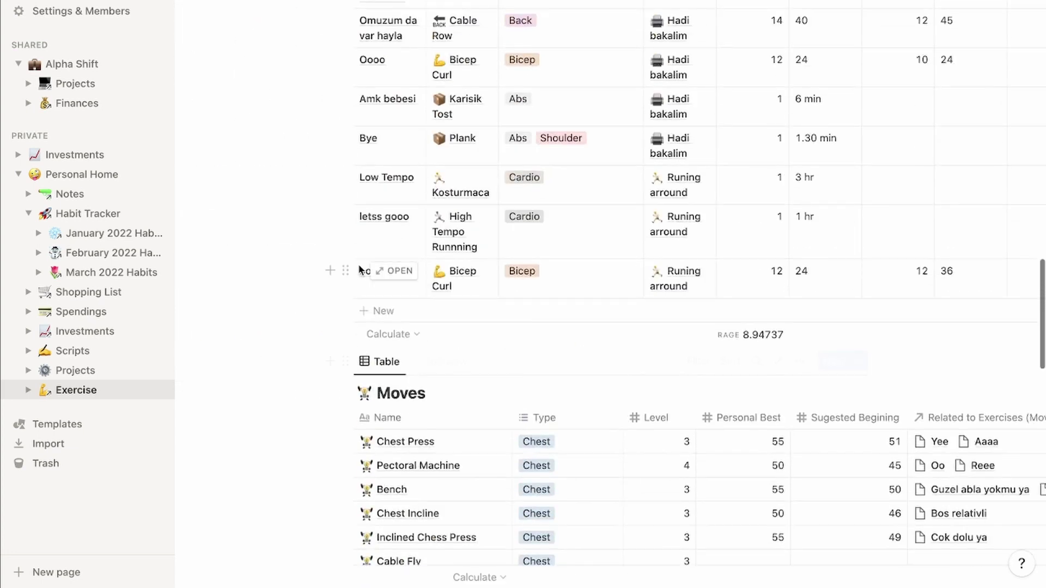
{"action": "left_click", "coordinate": [345, 270]}
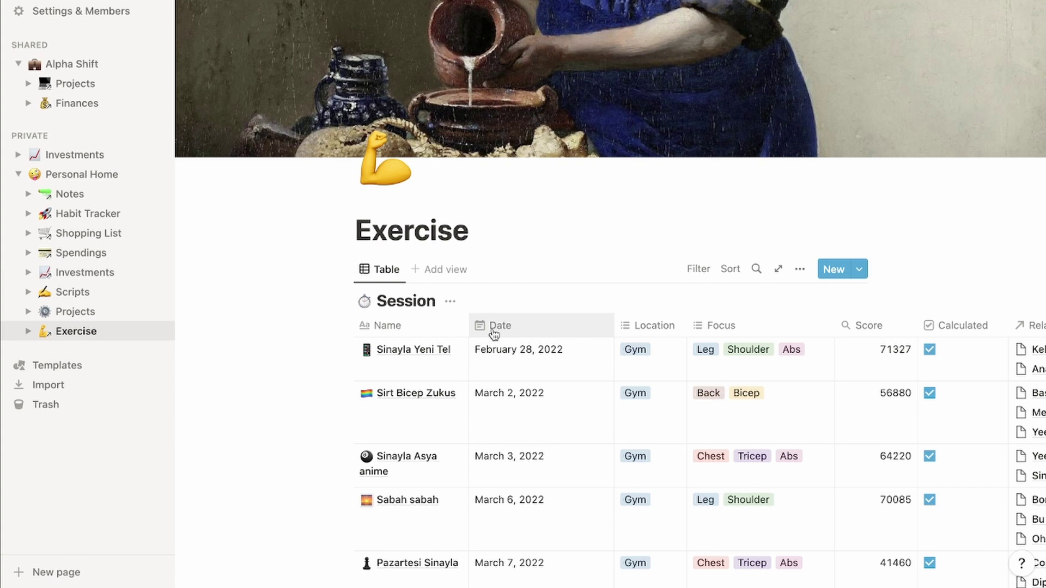
Step: Scroll the page to view the Runing arround session's 18000 score and checked Calculated box
{"action": "scroll", "coordinate": [497, 333], "scroll_direction": "down", "scroll_amount": 10}
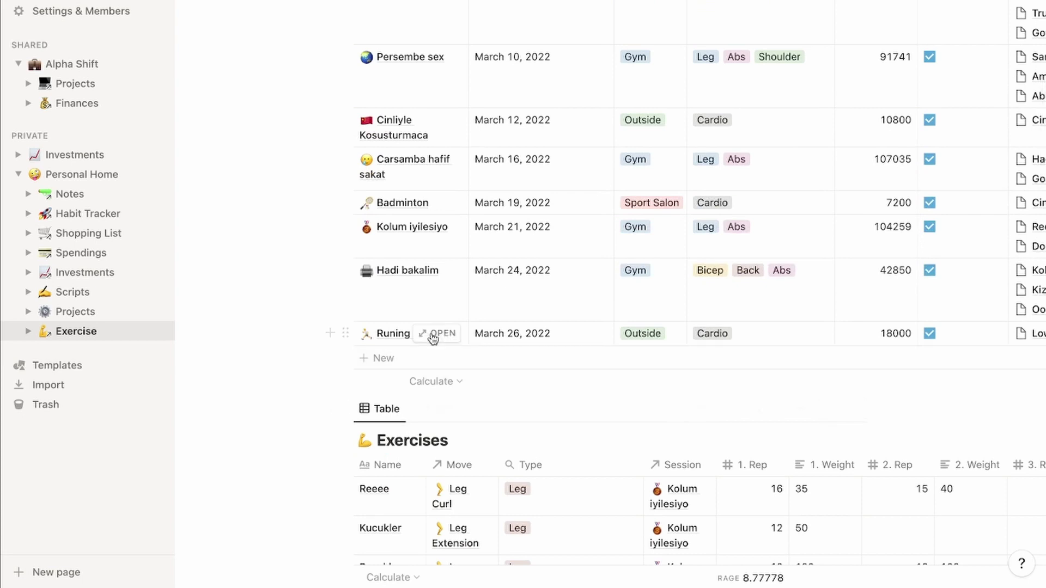
{"action": "scroll", "coordinate": [751, 385], "scroll_direction": "right", "scroll_amount": 4}
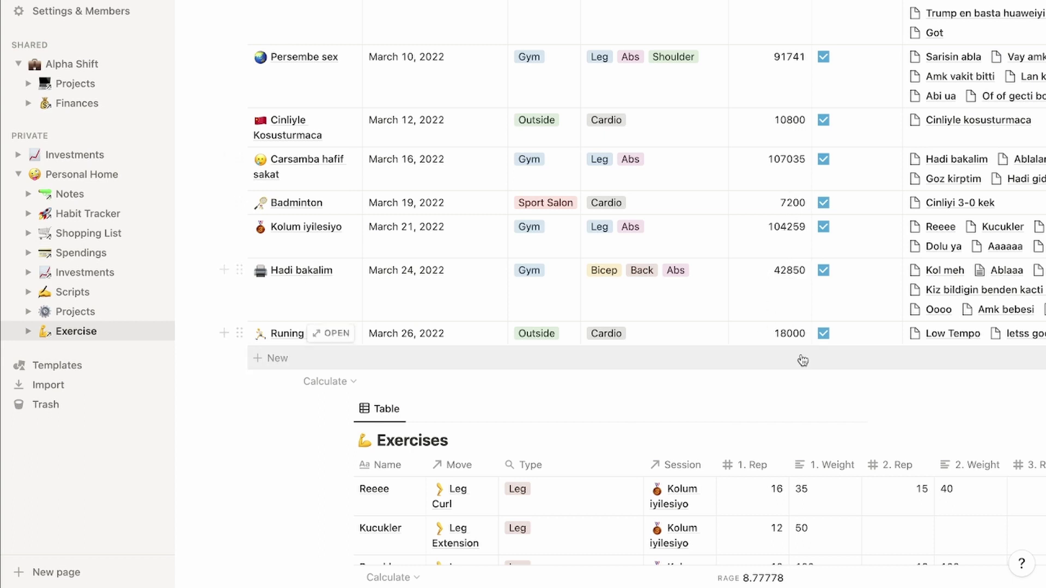
{"action": "scroll", "coordinate": [702, 381], "scroll_direction": "down", "scroll_amount": 10}
{"action": "scroll", "coordinate": [703, 374], "scroll_direction": "down", "scroll_amount": 10}
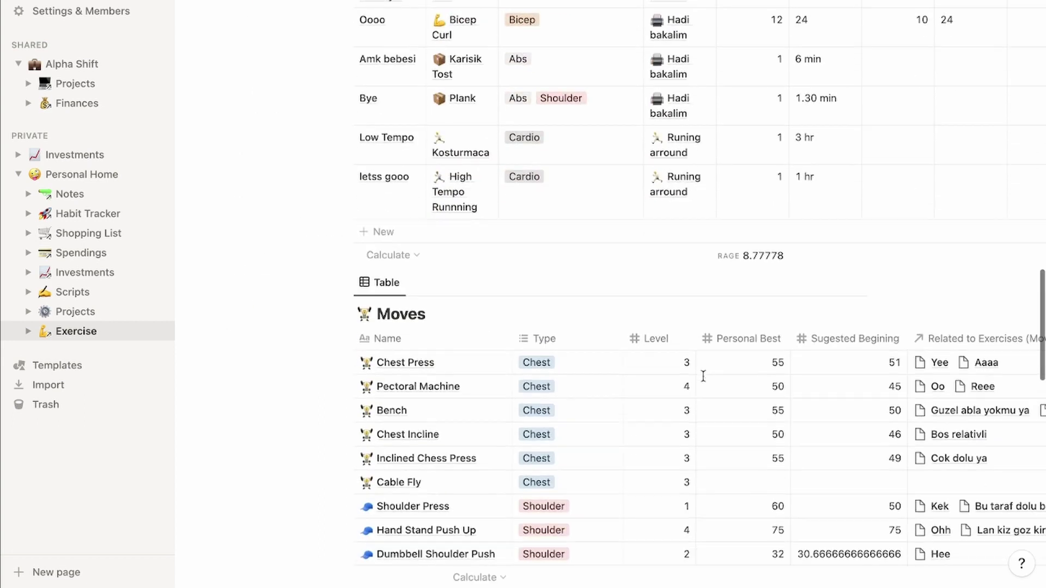
{"action": "scroll", "coordinate": [724, 201], "scroll_direction": "right", "scroll_amount": 3}
{"action": "scroll", "coordinate": [724, 202], "scroll_direction": "right", "scroll_amount": 10}
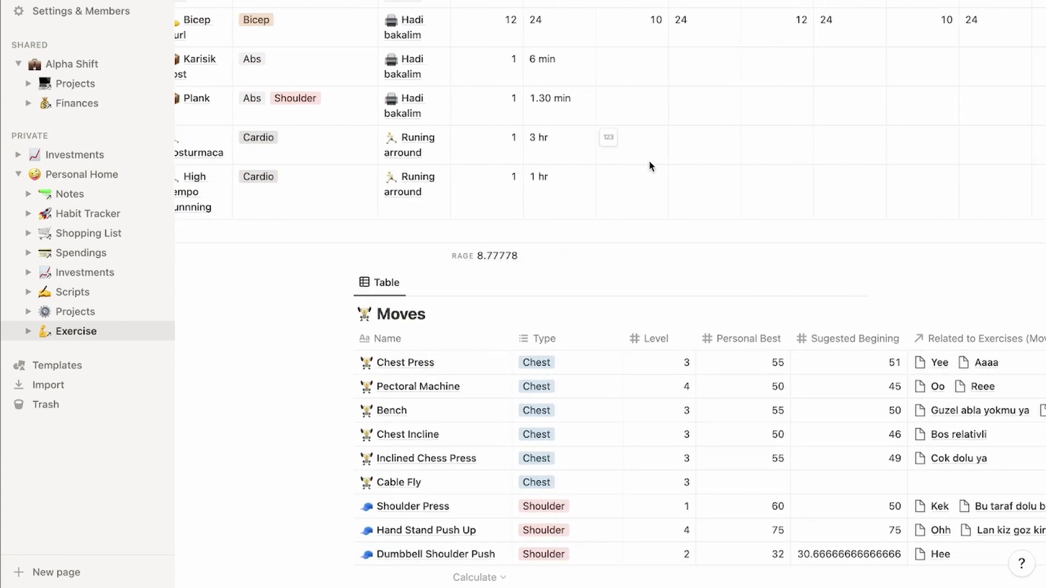
{"action": "scroll", "coordinate": [686, 158], "scroll_direction": "right", "scroll_amount": 2}
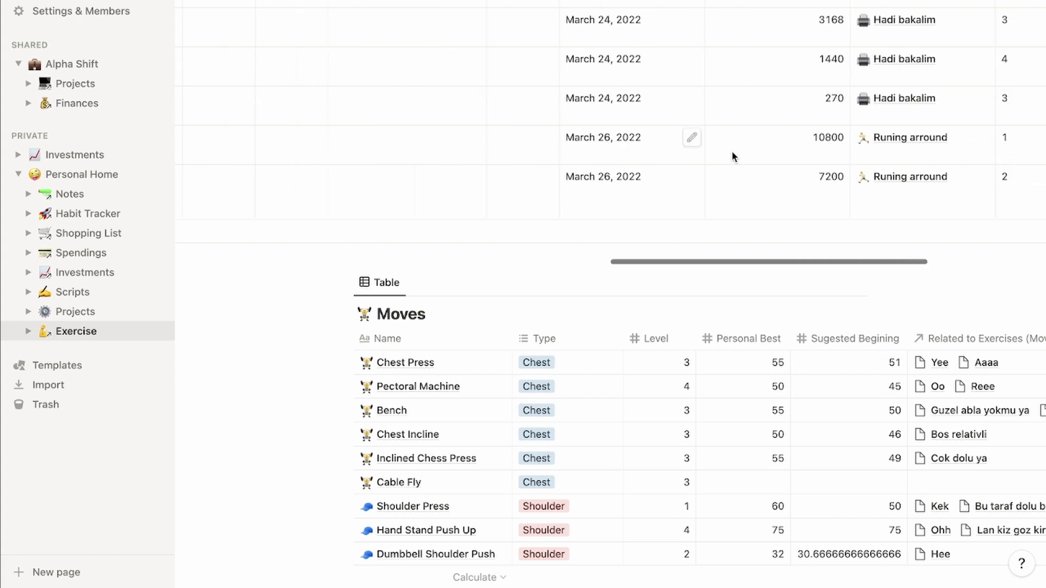
{"action": "scroll", "coordinate": [684, 188], "scroll_direction": "right", "scroll_amount": 10}
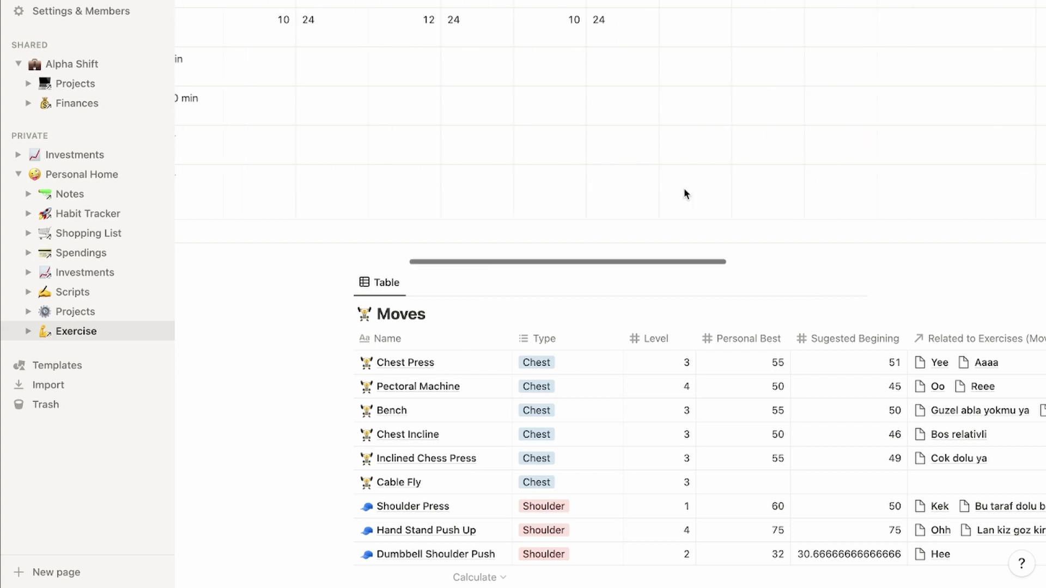
{"action": "scroll", "coordinate": [684, 188], "scroll_direction": "left", "scroll_amount": 5}
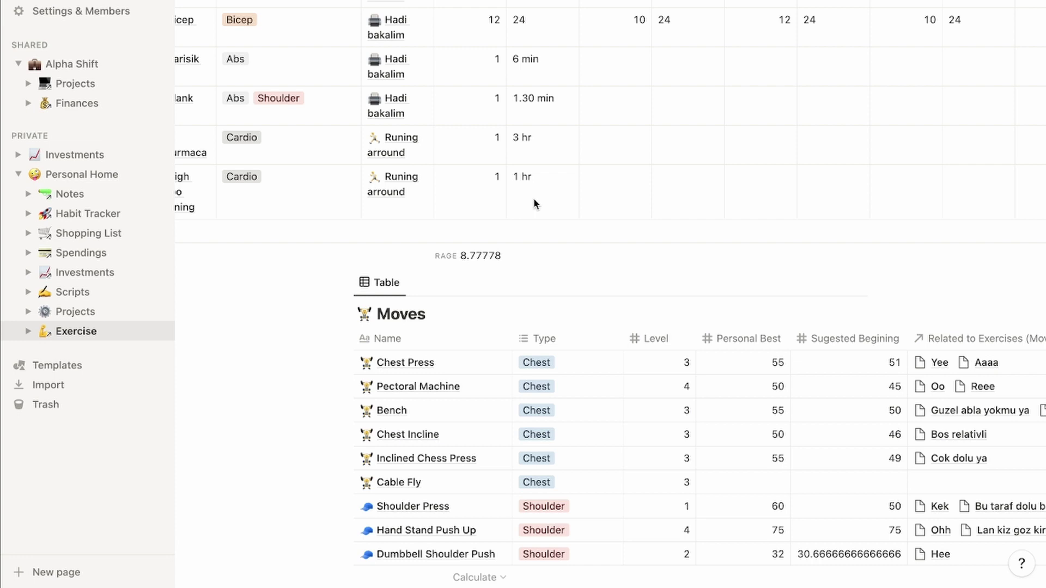
{"action": "scroll", "coordinate": [534, 199], "scroll_direction": "down", "scroll_amount": 7}
{"action": "scroll", "coordinate": [659, 263], "scroll_direction": "right", "scroll_amount": 2}
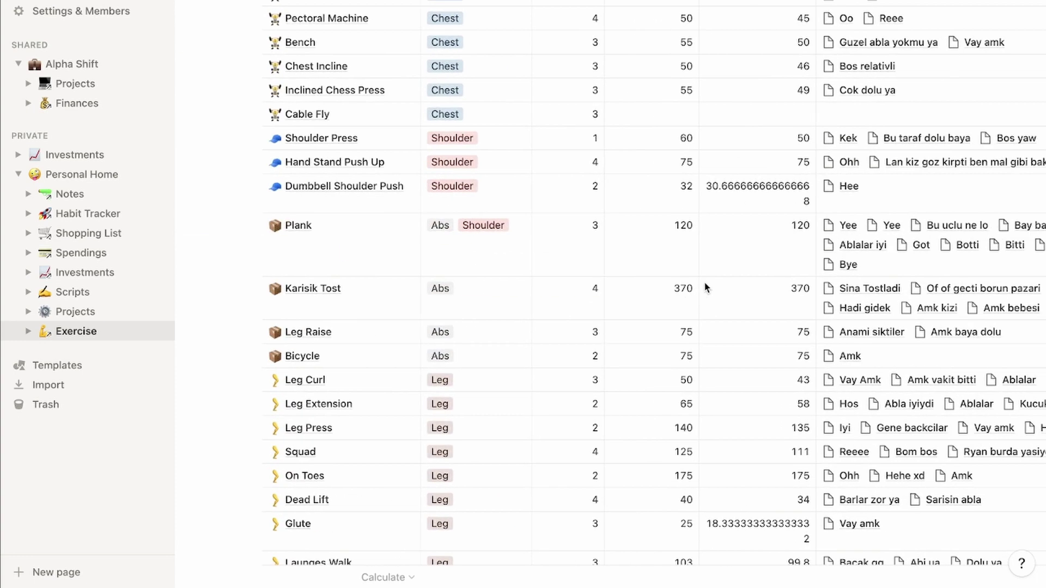
{"action": "scroll", "coordinate": [705, 286], "scroll_direction": "down", "scroll_amount": 12}
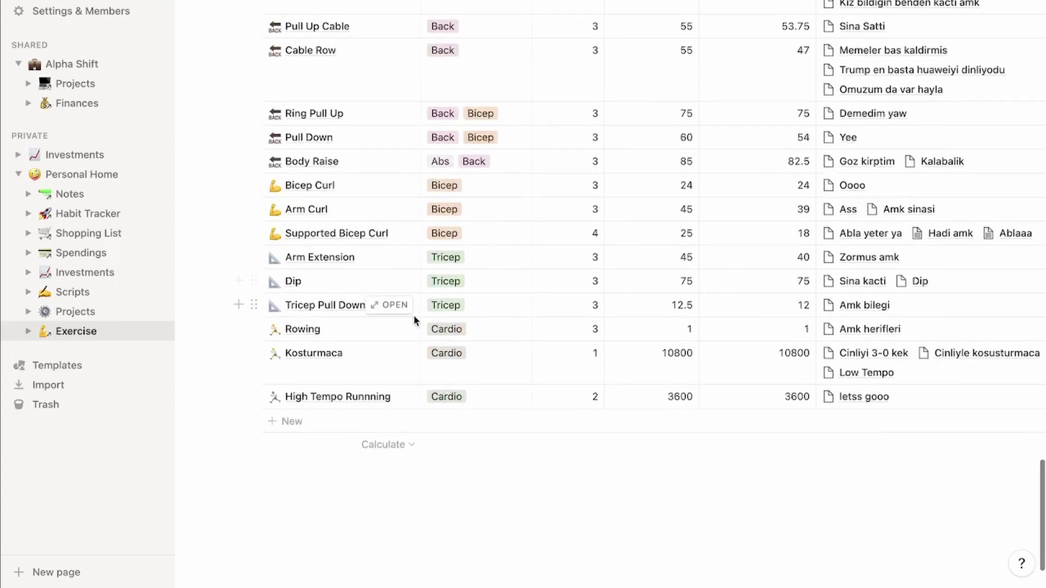